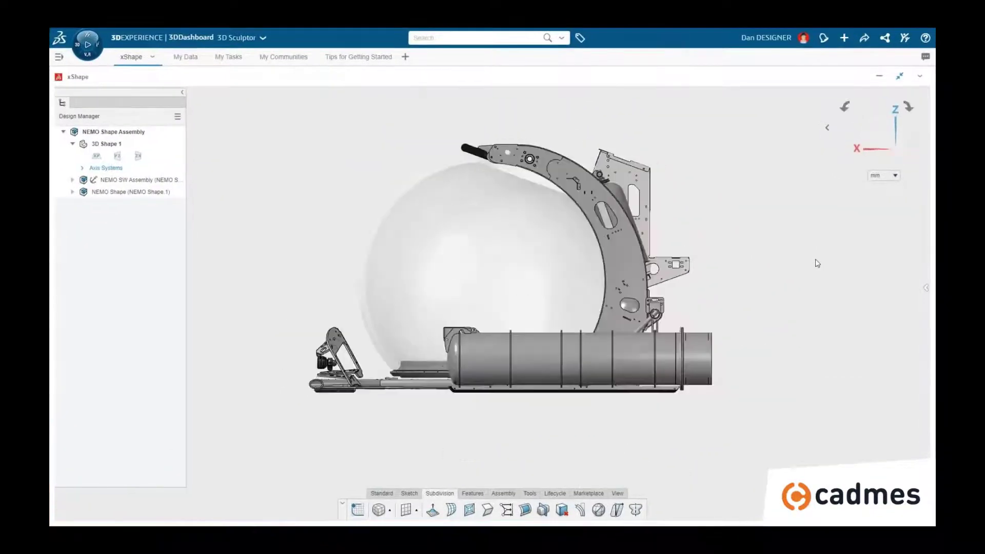
Step: Inspect the submersible assembly's parts, then collapse the NEMO SW Assembly branch
left_click(570, 229)
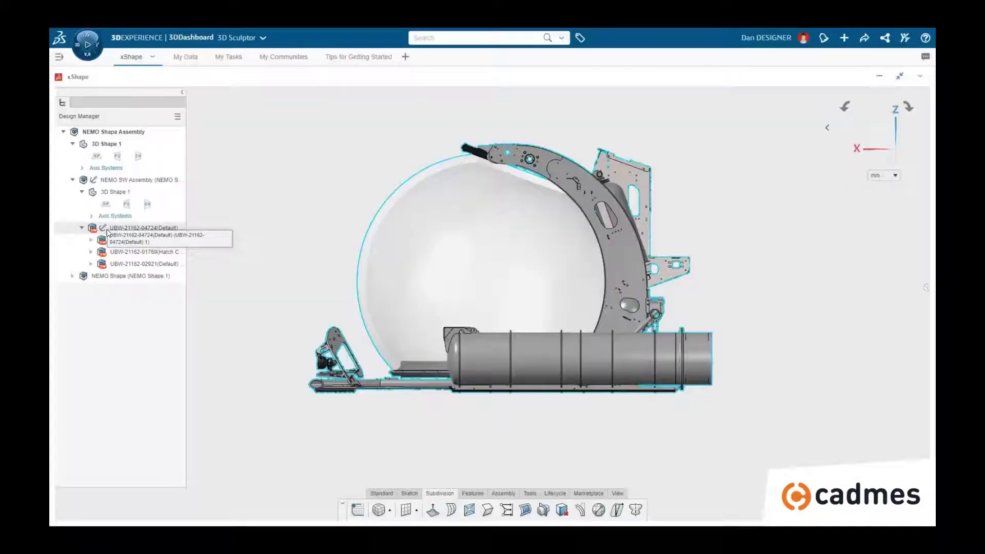
left_click(109, 230)
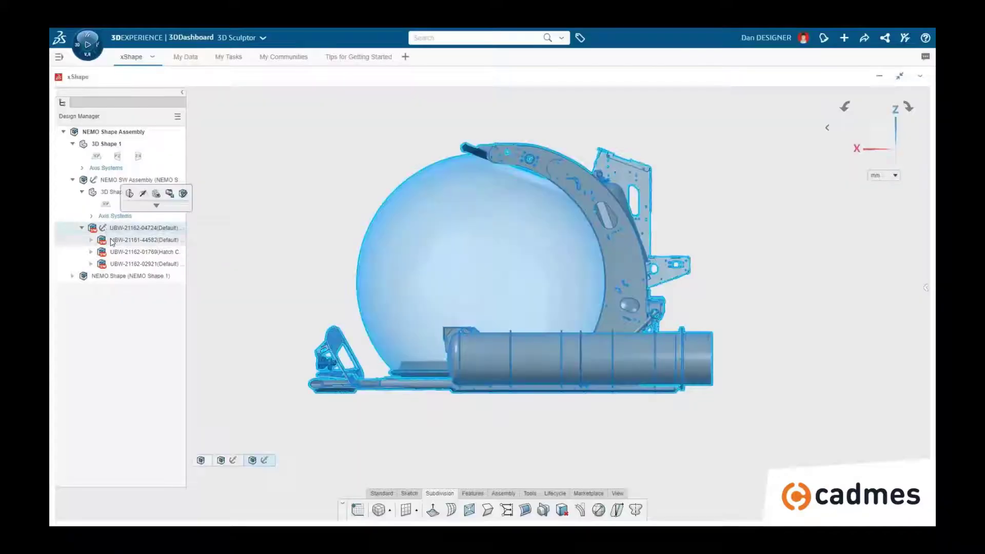
left_click(113, 242)
left_click(114, 252)
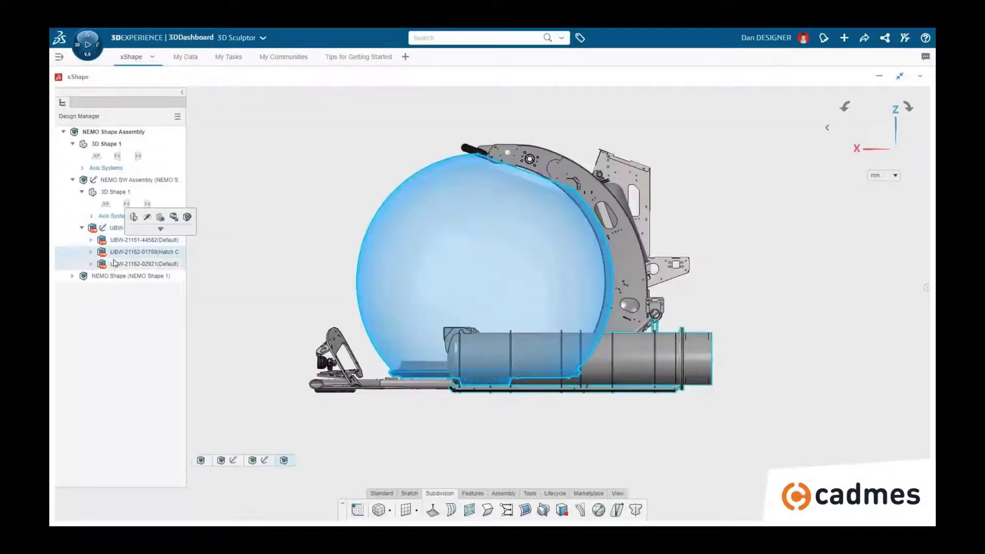
left_click(116, 269)
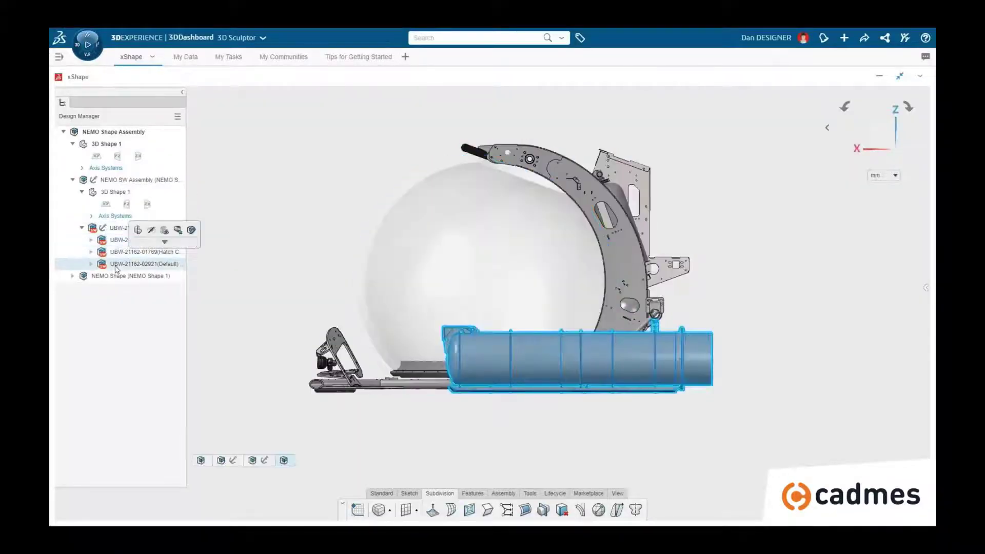
left_click(73, 181)
Step: Activate NEMO Shape for editing and show its Side Hand Sketch
double_click(111, 193)
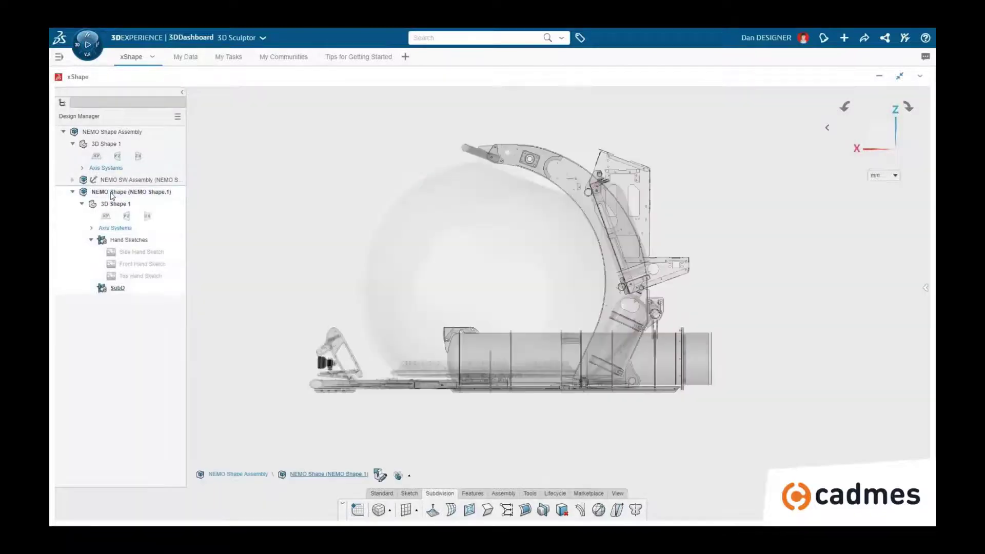
left_click(138, 252)
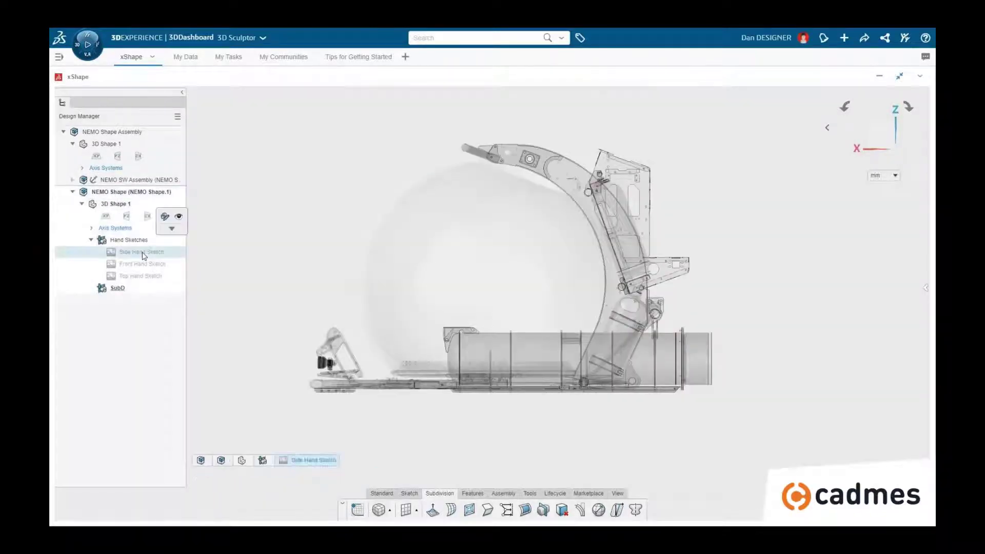
left_click(178, 219)
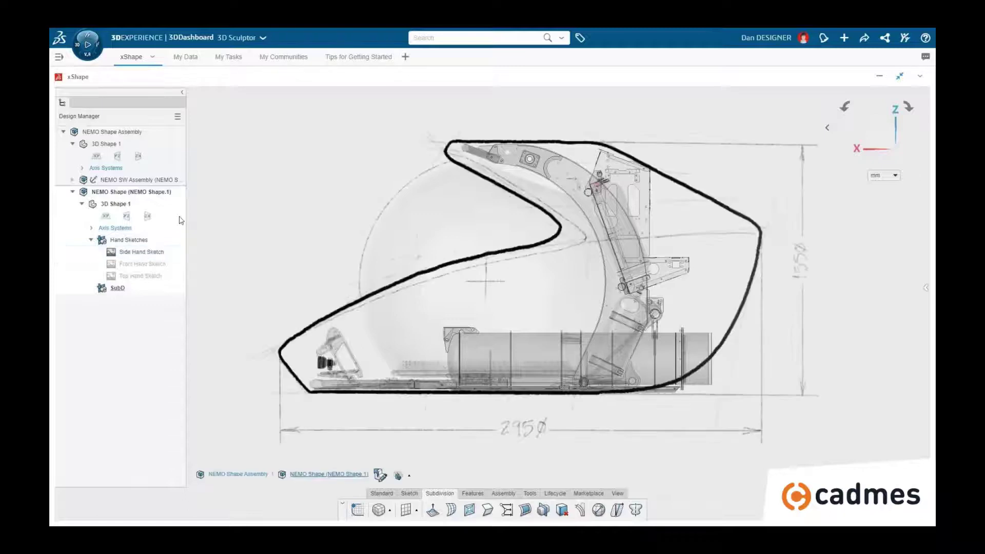
Step: Place a subdivision Box at the sketch's rear with divisions set to 1 in two directions
left_click(390, 510)
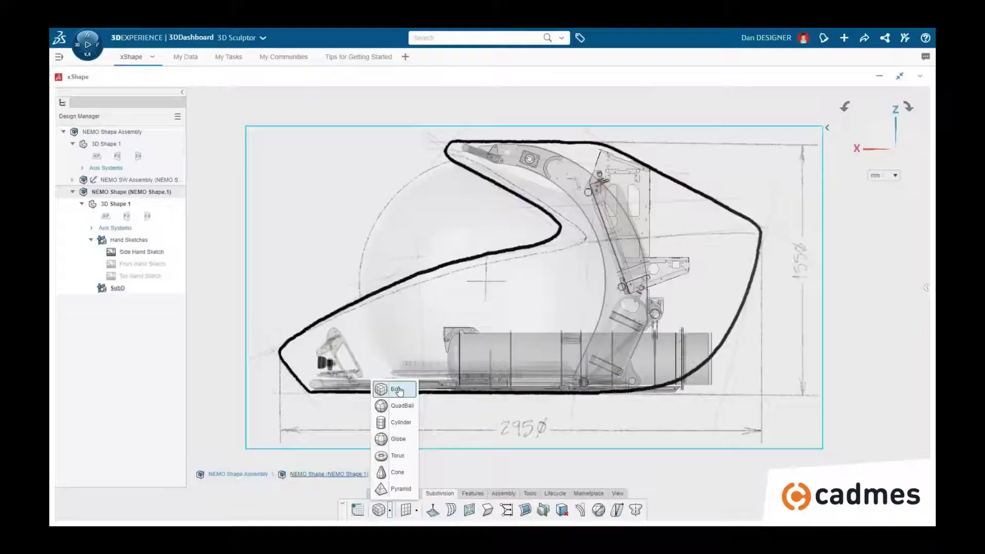
left_click(397, 390)
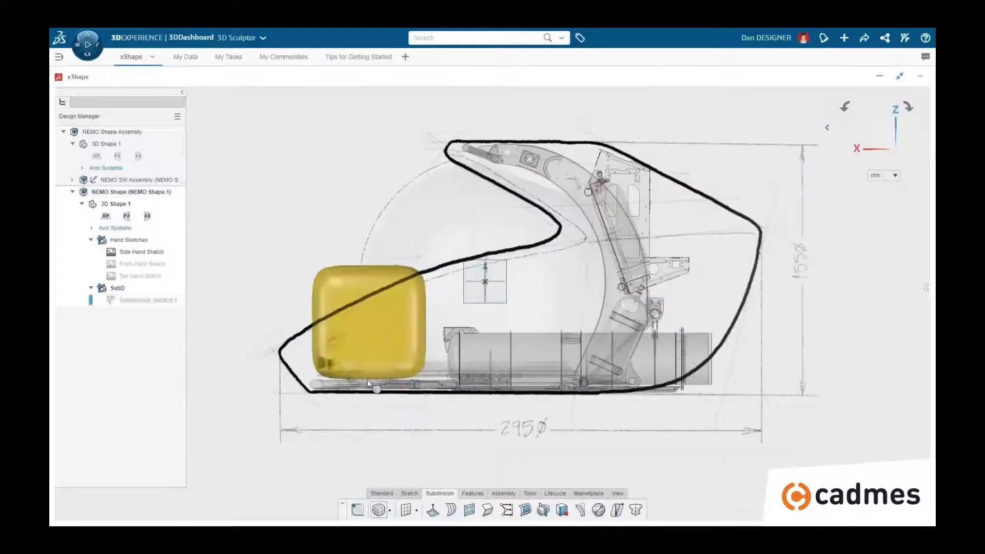
left_click(357, 394)
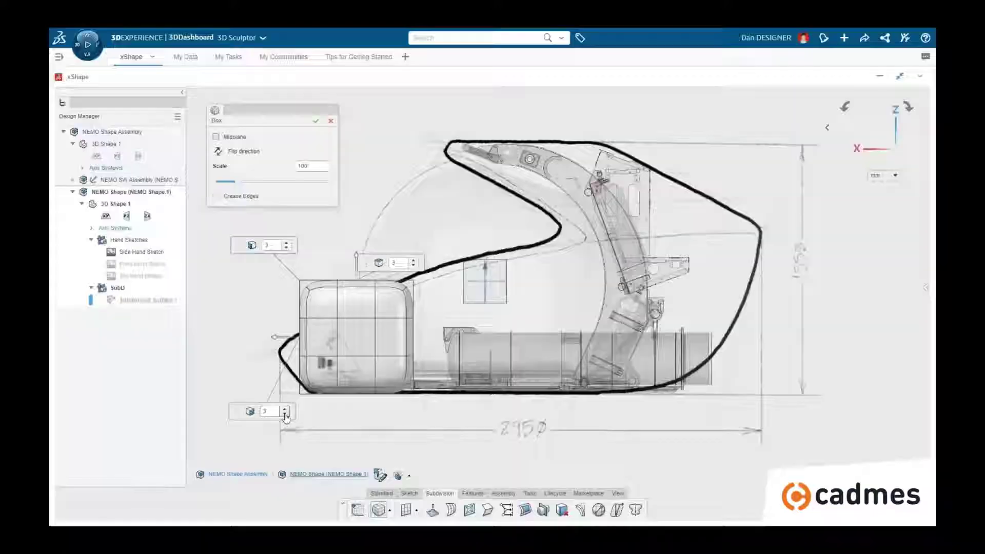
left_click(285, 414)
left_click(285, 414)
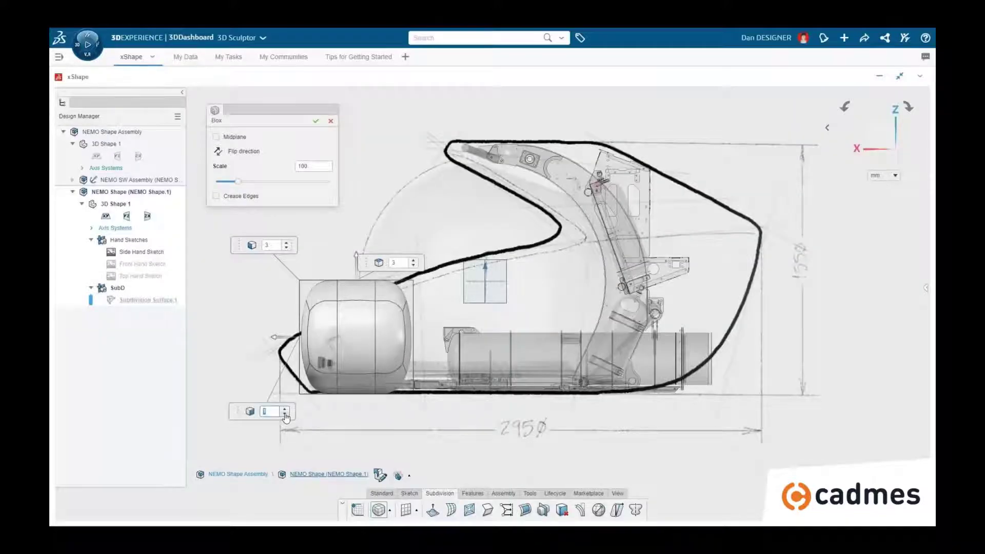
left_click(286, 248)
left_click(286, 248)
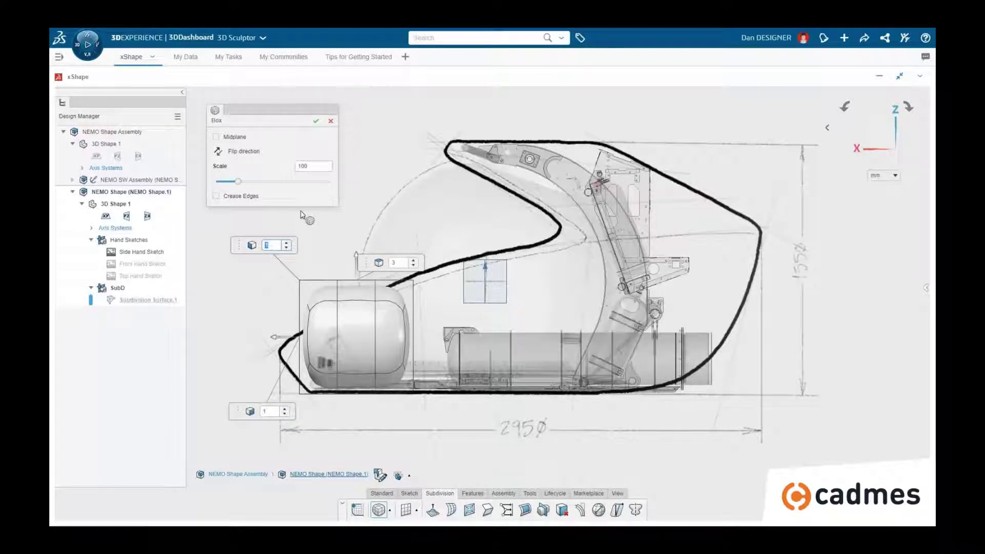
left_click(316, 120)
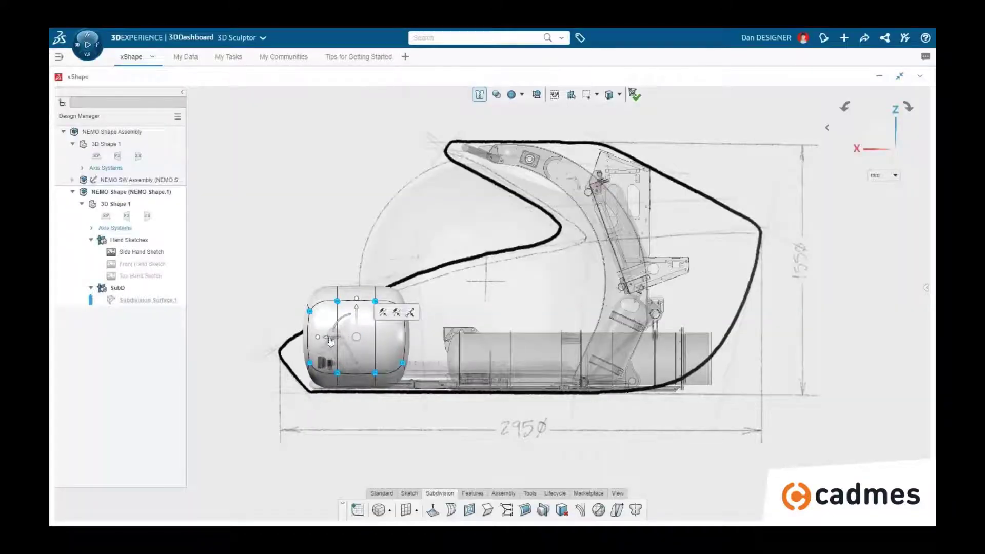
Step: Stretch the box lengthwise into a long capsule and select its surrounding face loop
left_click_drag(327, 341, 275, 339)
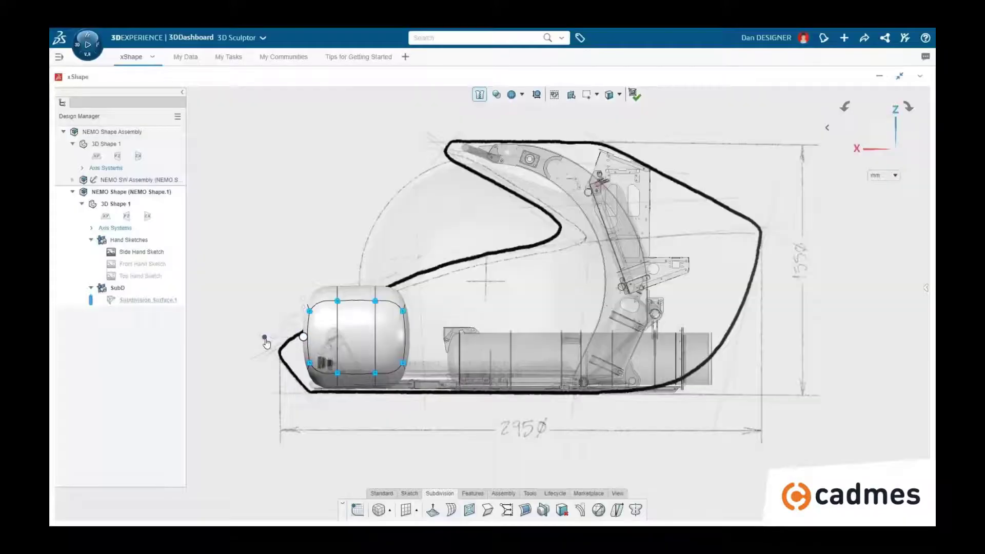
left_click_drag(266, 343, 142, 337)
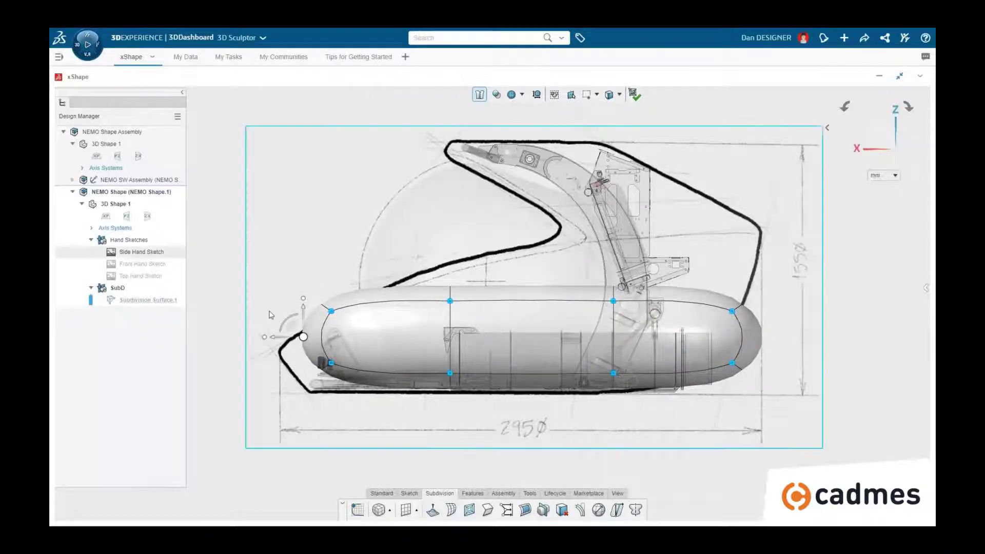
left_click(378, 301)
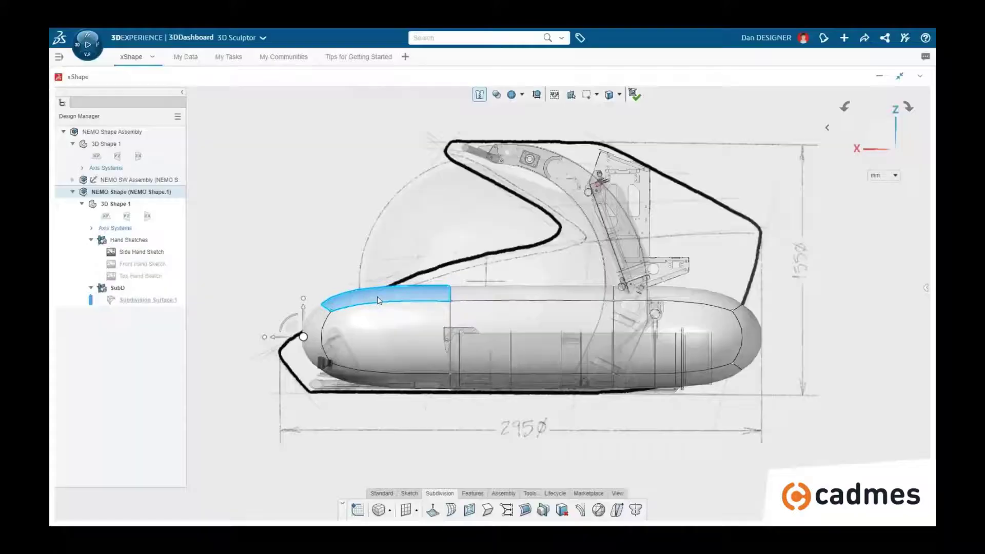
left_click(378, 300)
double_click(595, 300)
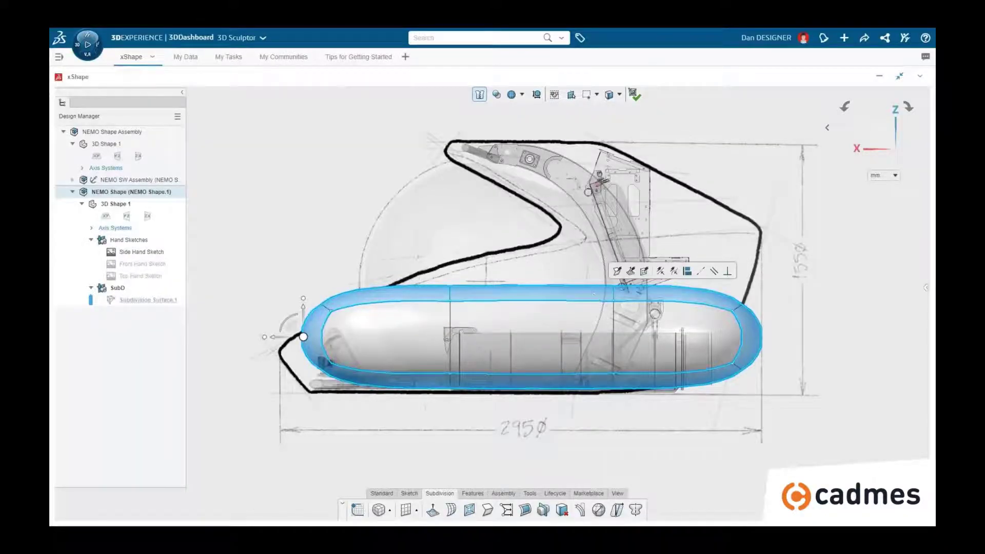
mouse_move(595, 300)
middle_mouse_down()
mouse_move(603, 294)
mouse_move(545, 408)
middle_mouse_up()
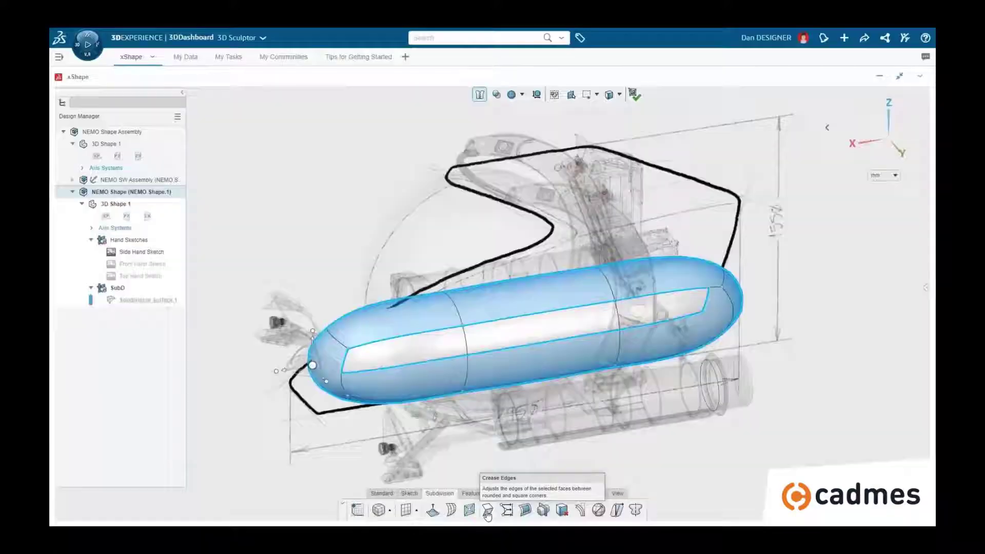
Step: Crease the selected loop's edges square, softened with Smooth Crease weighting
left_click(487, 510)
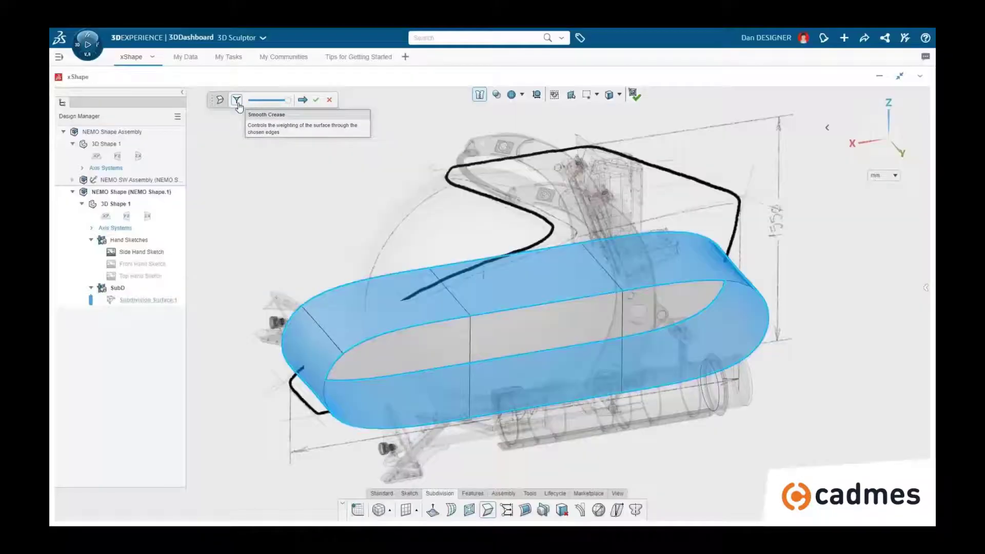
left_click(236, 100)
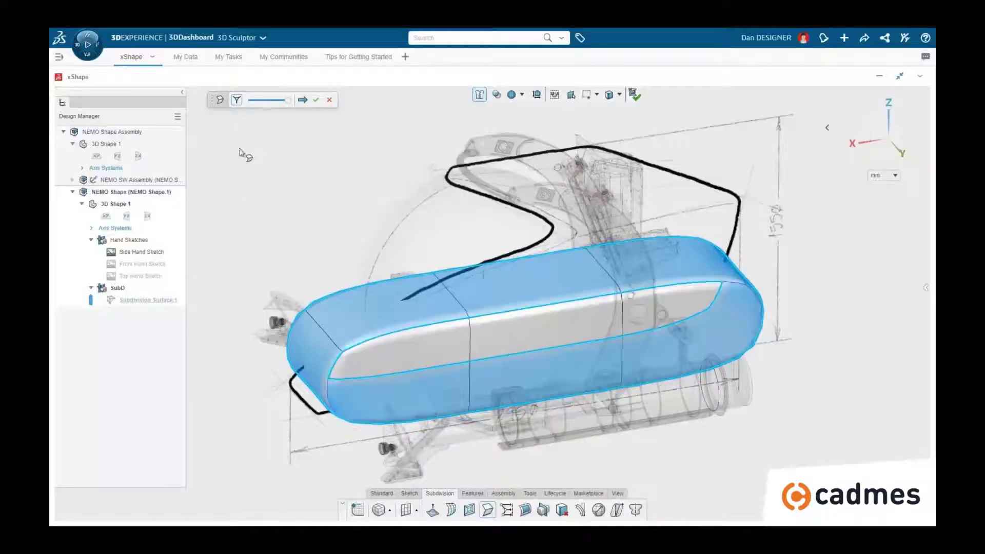
mouse_move(313, 320)
middle_mouse_down()
mouse_move(340, 350)
mouse_move(715, 320)
mouse_move(642, 266)
middle_mouse_up()
left_click(317, 101)
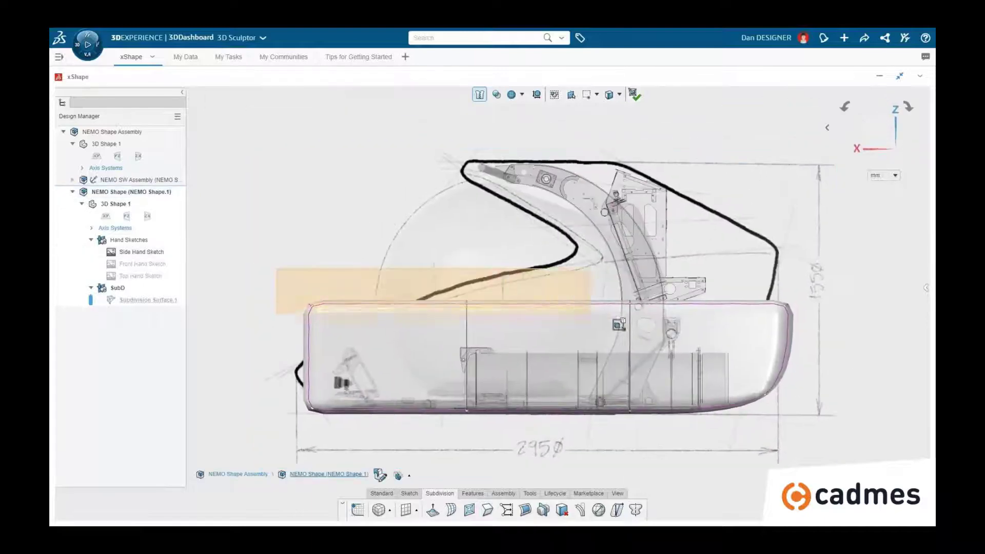
Step: Quick Align the body's top face to the side sketch's top outline
left_click(816, 335)
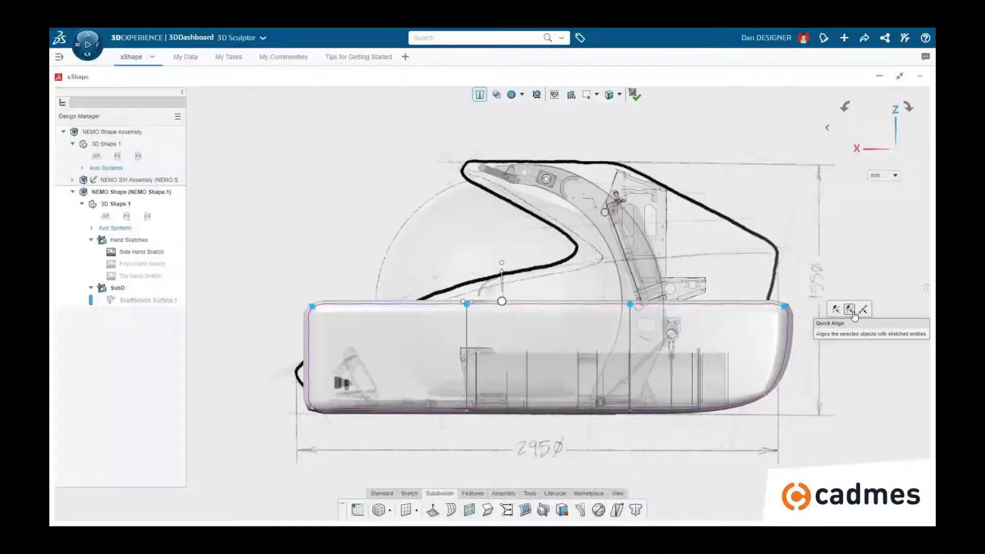
left_click(852, 312)
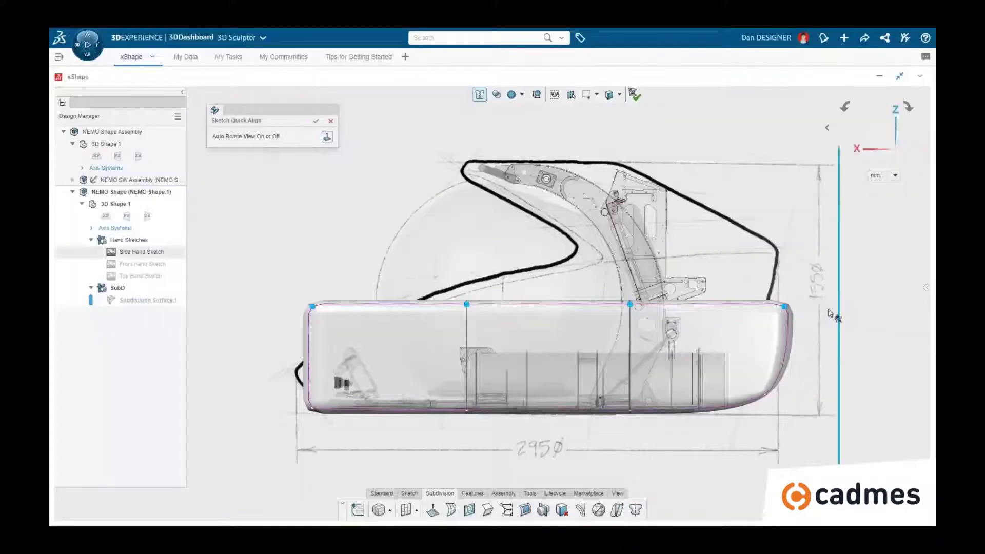
mouse_move(297, 370)
left_mouse_down()
mouse_move(491, 283)
mouse_move(789, 250)
left_mouse_up()
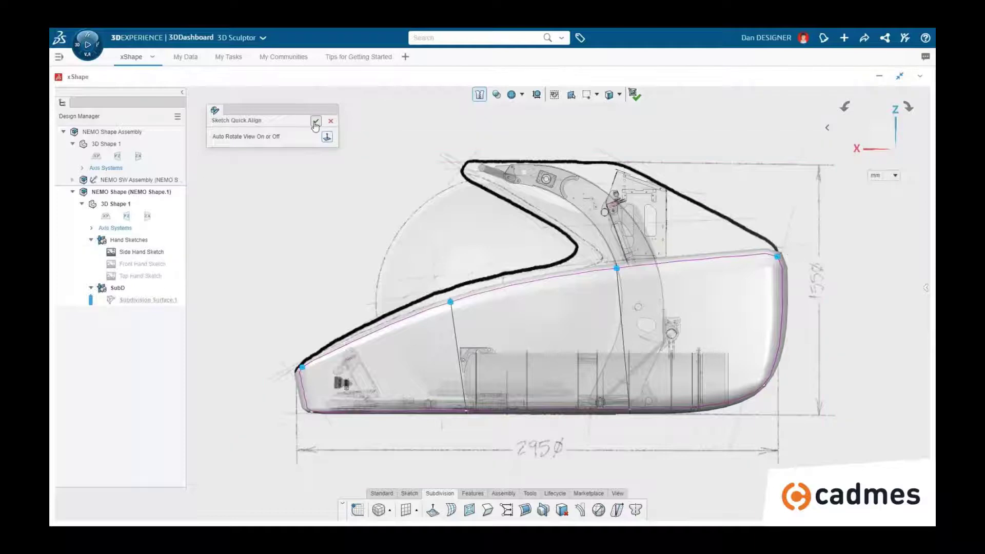
key("Escape")
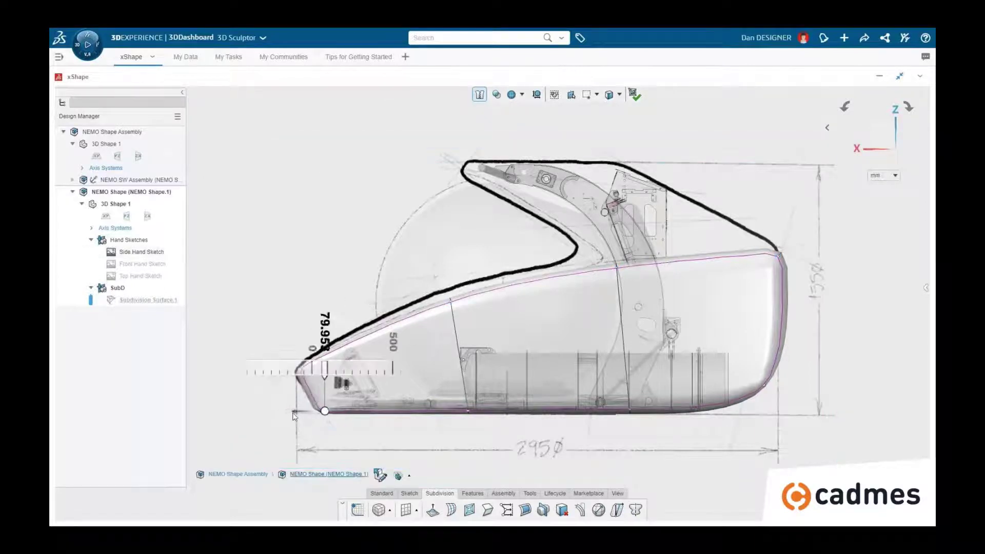
Step: In front view, show the Front Hand Sketch and shift the body to match it
left_click(147, 267)
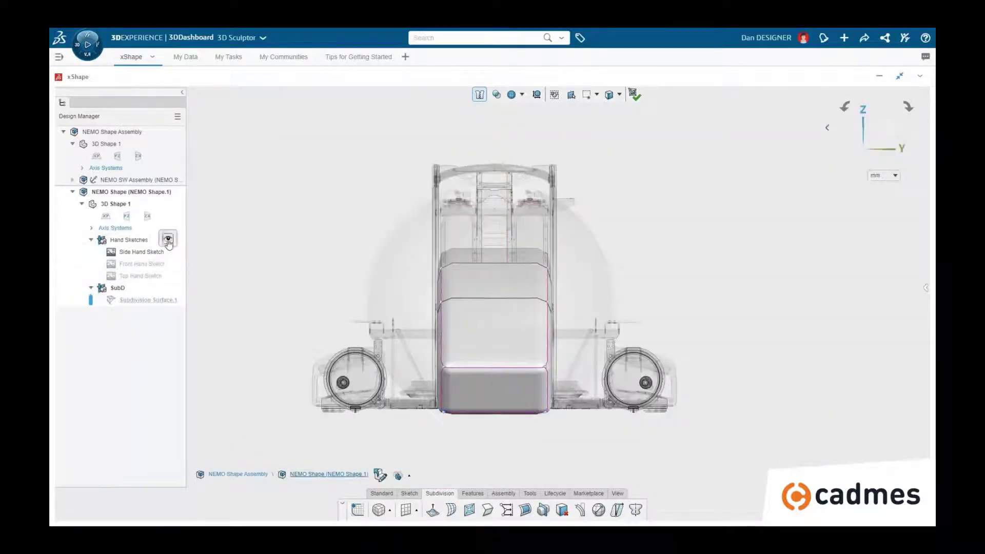
left_click(168, 241)
left_click(508, 336)
mouse_move(521, 366)
left_mouse_down()
mouse_move(650, 374)
mouse_move(603, 349)
left_mouse_up()
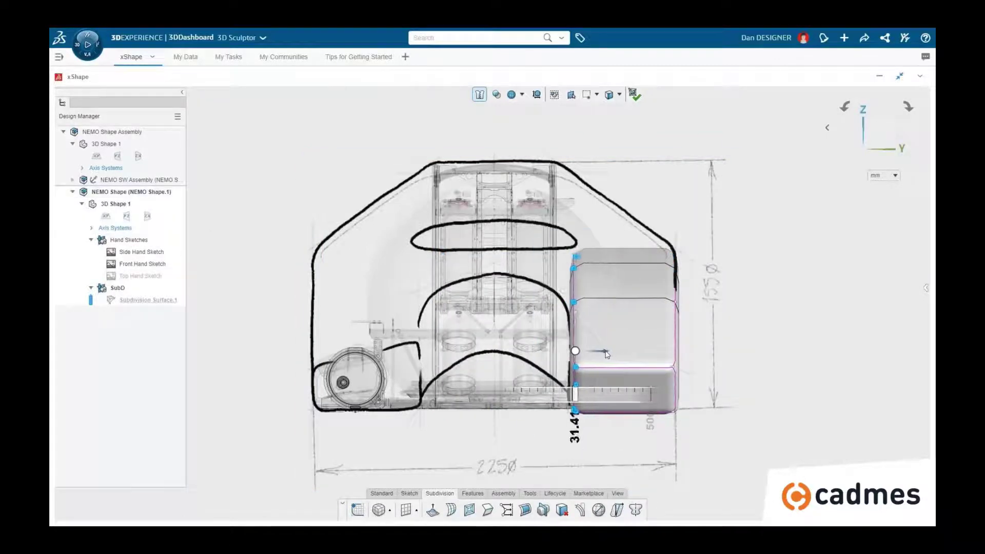
Step: Stretch the body's lower end face about 475.934 mm out to the sketch outline
left_click(545, 406)
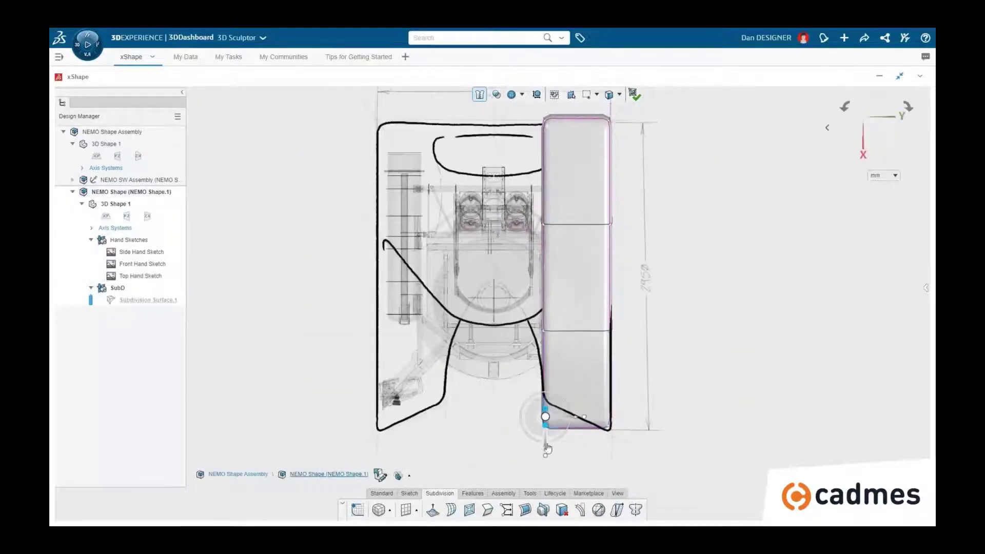
left_click_drag(545, 406, 546, 369)
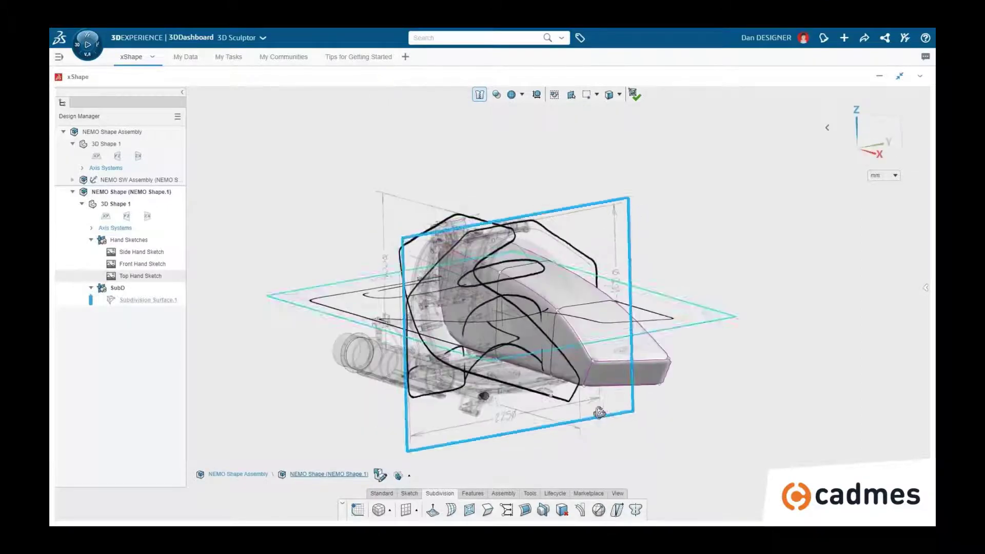
middle_click_drag(551, 400, 510, 226)
Step: Raise the upper corner vertex of the body's end by 120 mm
scroll(510, 226, "up", 5)
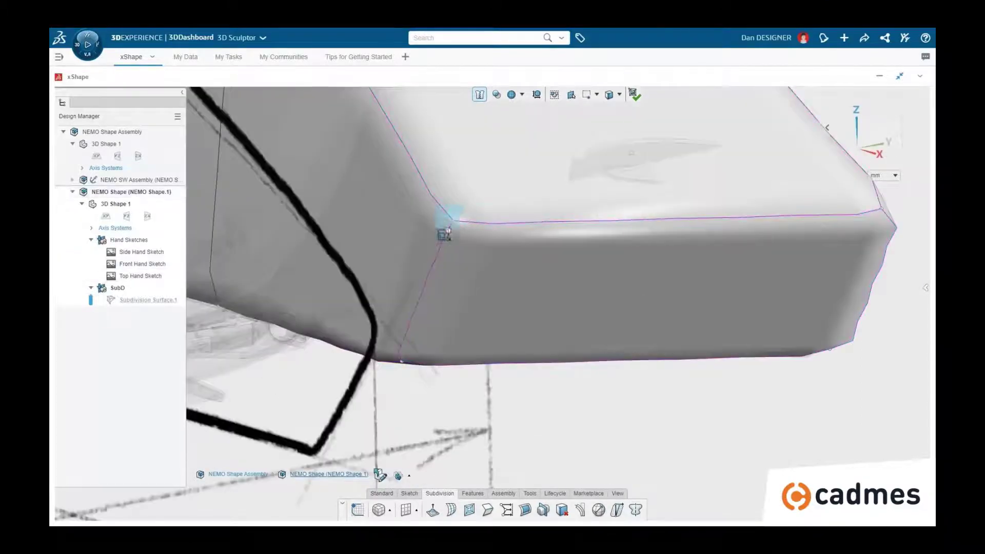
left_click(440, 232)
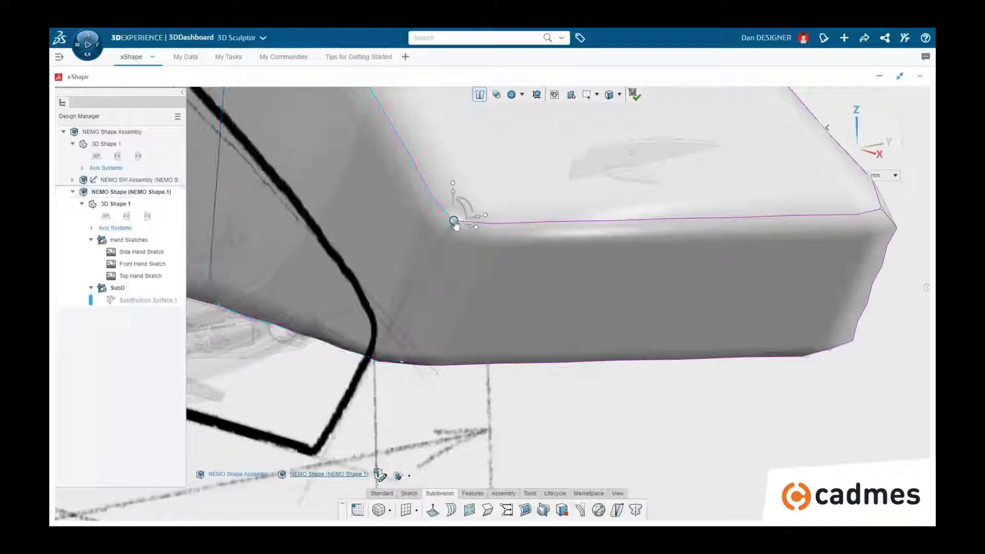
key("Escape")
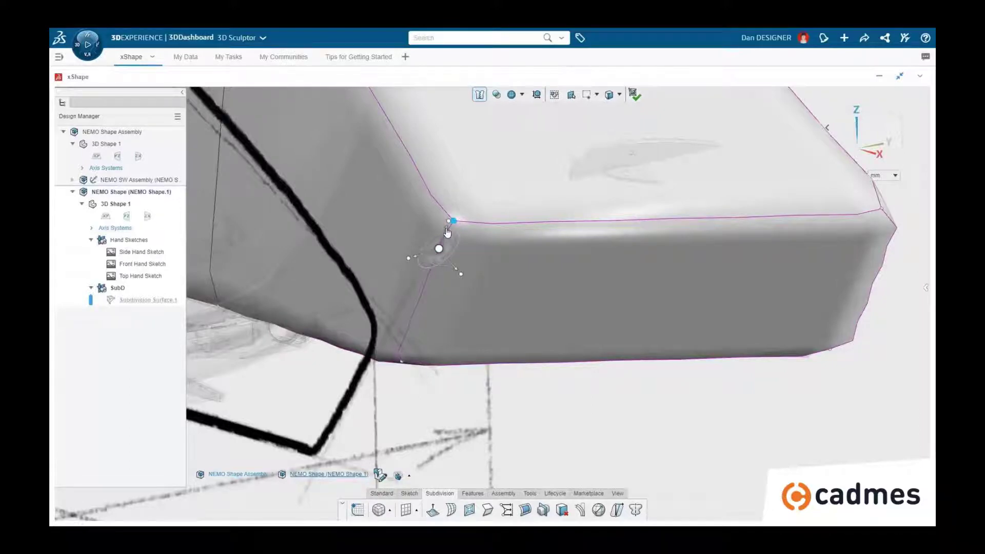
left_click(447, 232)
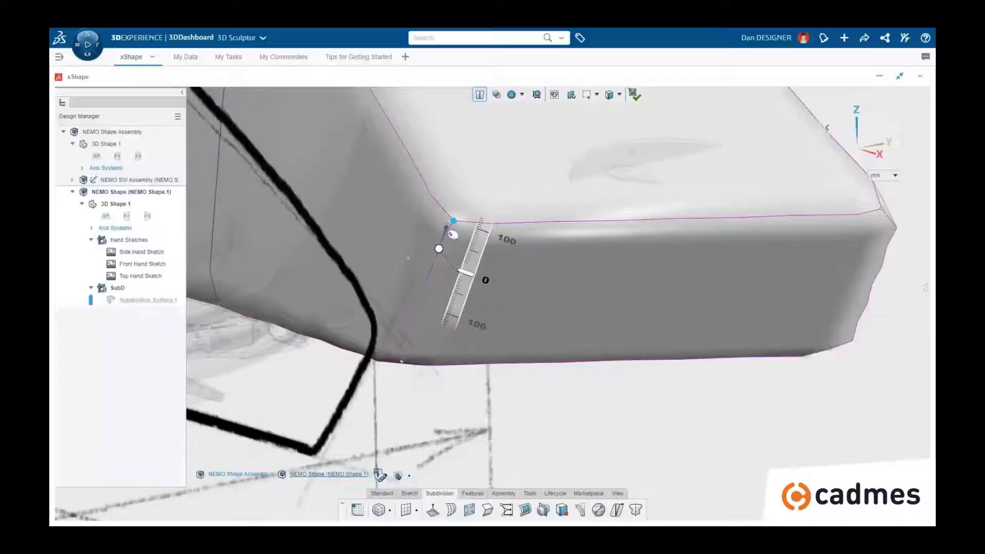
mouse_move(447, 227)
left_mouse_down()
mouse_move(500, 192)
mouse_move(507, 158)
left_mouse_up()
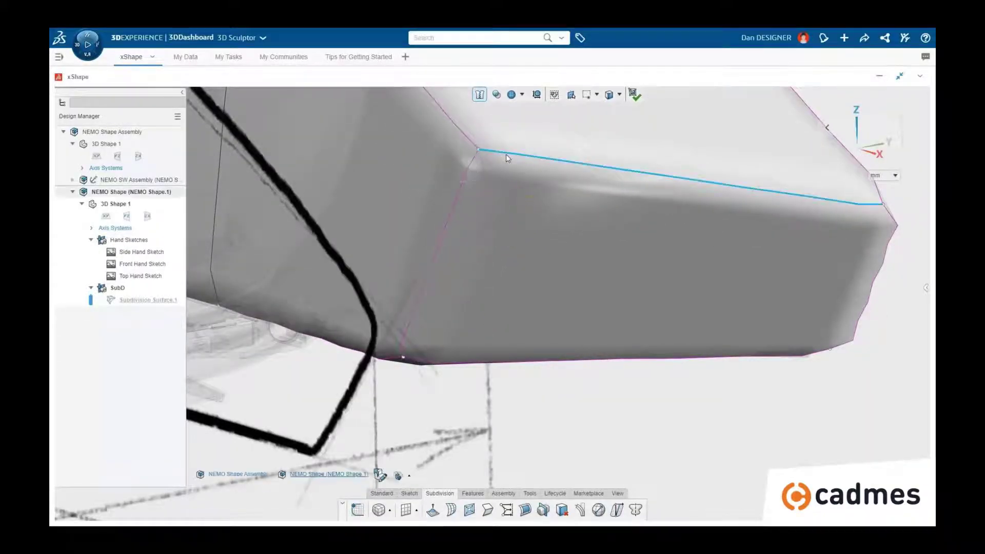
Step: Reshape the front tip and pull the rear bottom corner vertices out to the side sketch
scroll(513, 271, "up", 2)
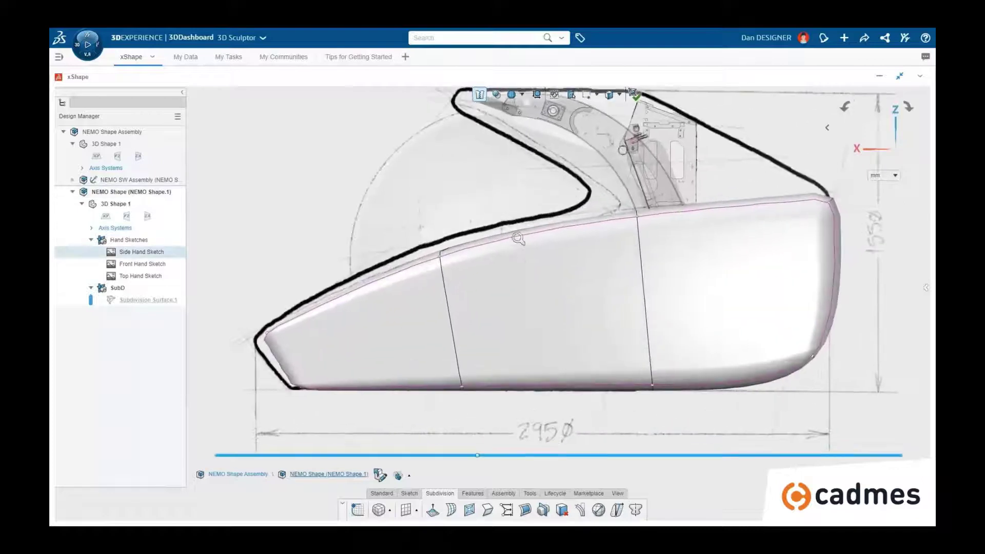
left_click_drag(392, 232, 254, 429)
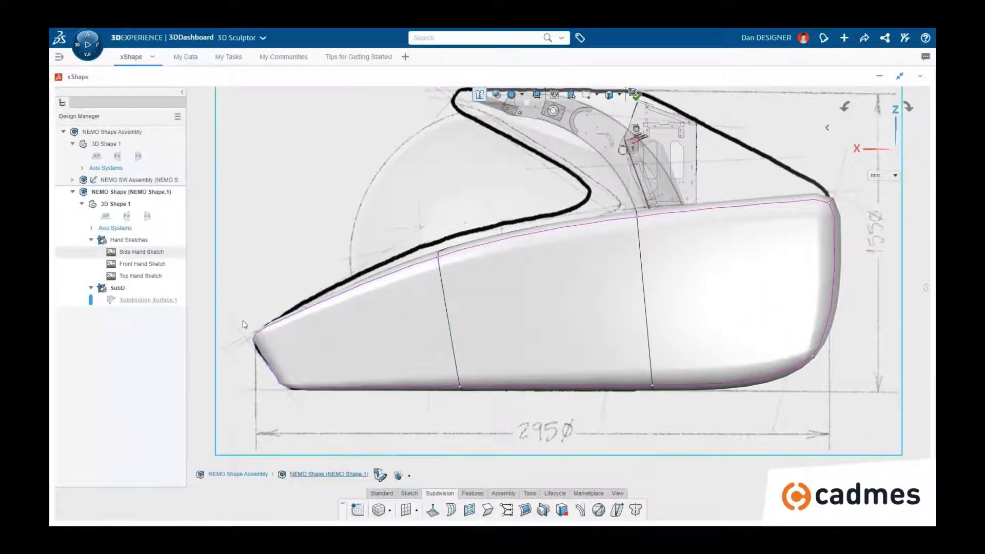
left_click_drag(867, 337, 788, 409)
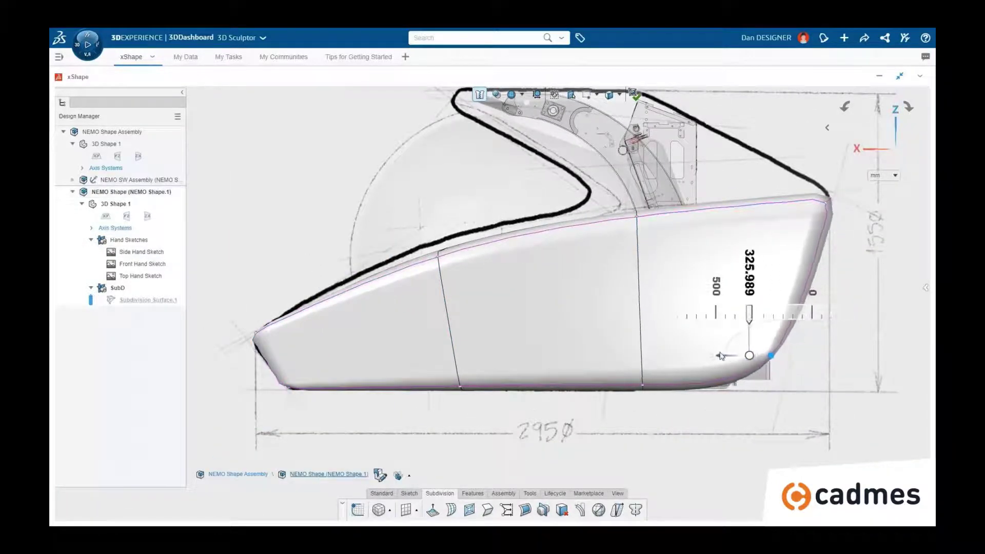
left_click_drag(735, 356, 714, 354)
key("Escape")
Step: Hide the Hand Sketches and mirror the body into a full symmetric hull
left_click(128, 240)
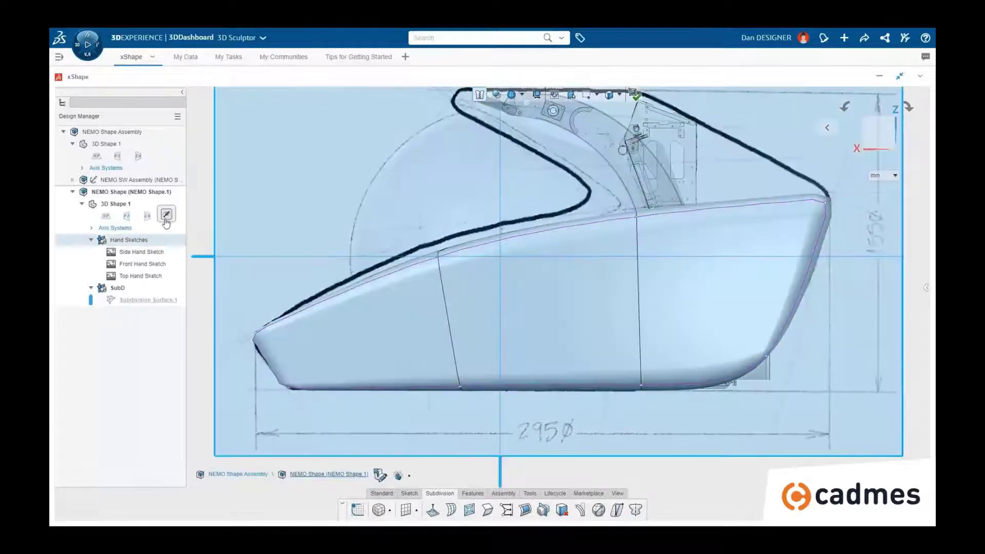
left_click(166, 221)
mouse_move(462, 231)
middle_mouse_down()
mouse_move(671, 216)
mouse_move(665, 227)
middle_mouse_up()
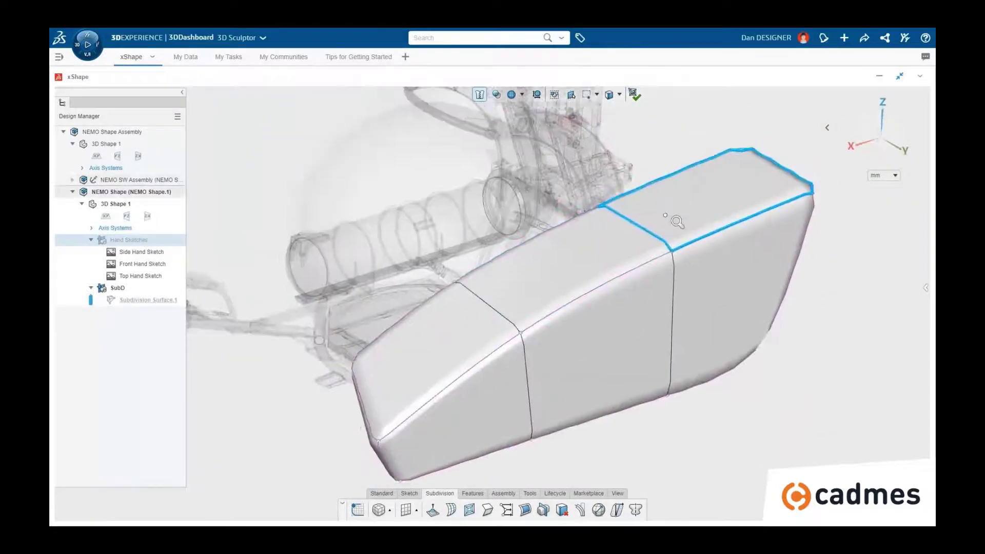
left_click(665, 226)
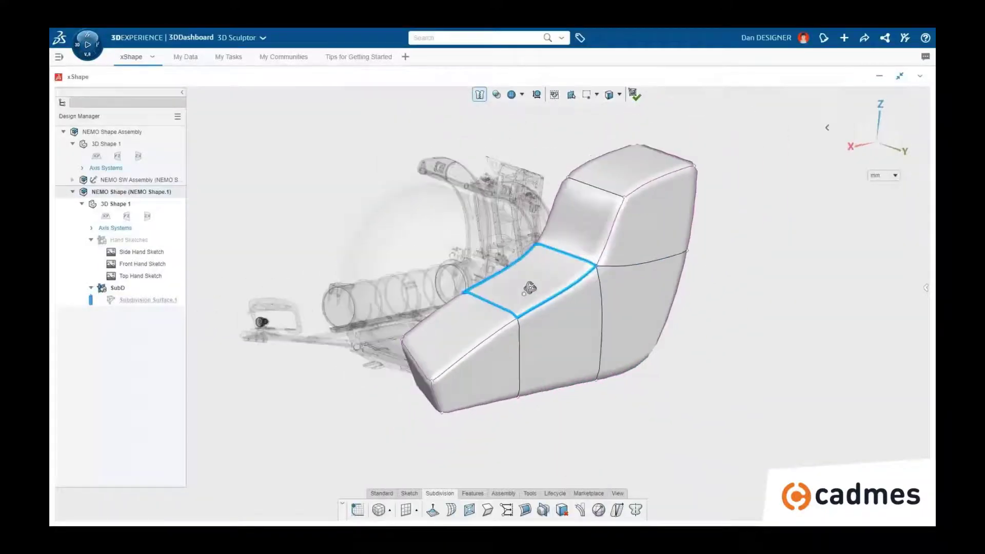
mouse_move(529, 288)
middle_mouse_down()
mouse_move(513, 256)
mouse_move(549, 374)
mouse_move(587, 285)
middle_mouse_up()
left_click(513, 256)
key("Escape")
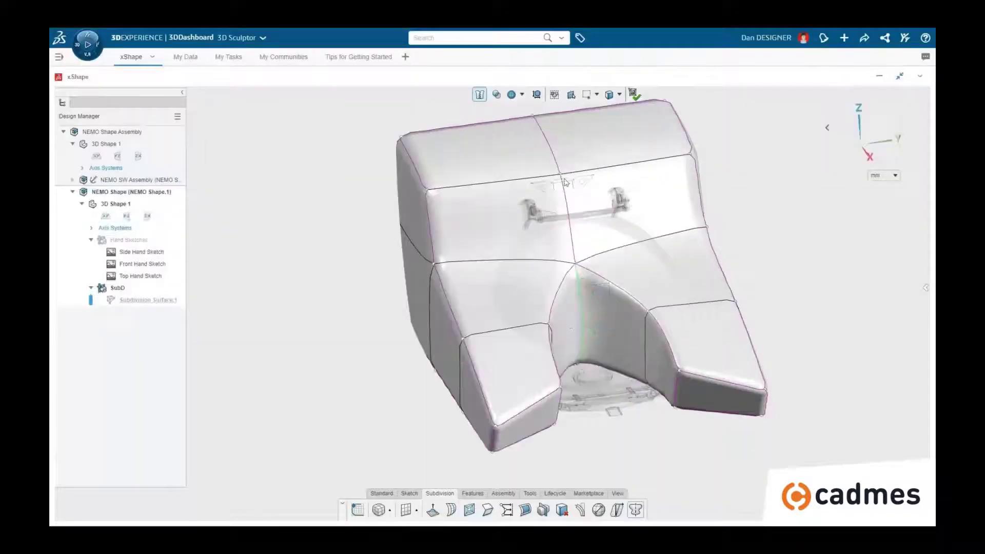
mouse_move(826, 340)
middle_mouse_down()
mouse_move(712, 357)
mouse_move(653, 160)
middle_mouse_up()
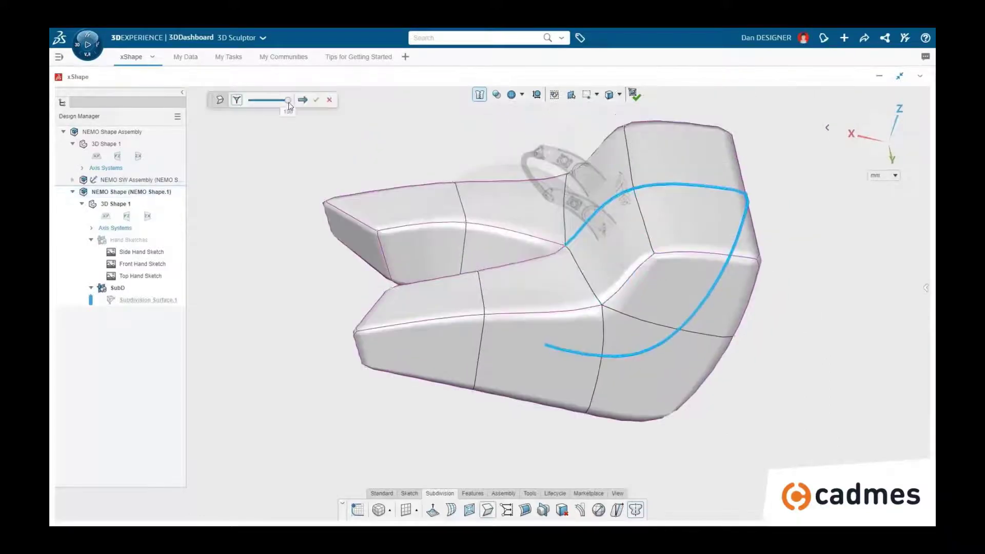
Step: Adjust crease sharpness on the front edge loop, then select the top-edge vertices
left_click(304, 105)
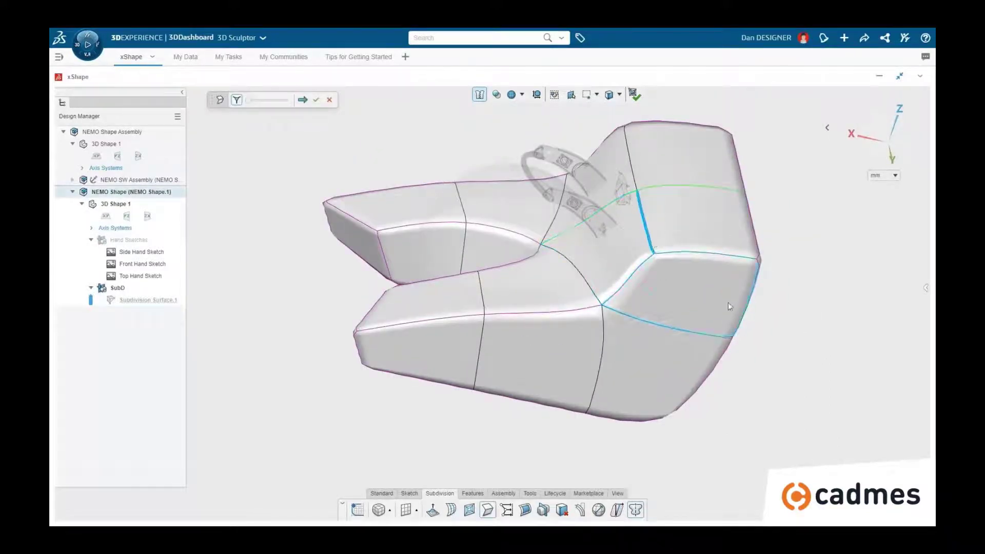
middle_click_drag(728, 302, 762, 336)
left_click(762, 336)
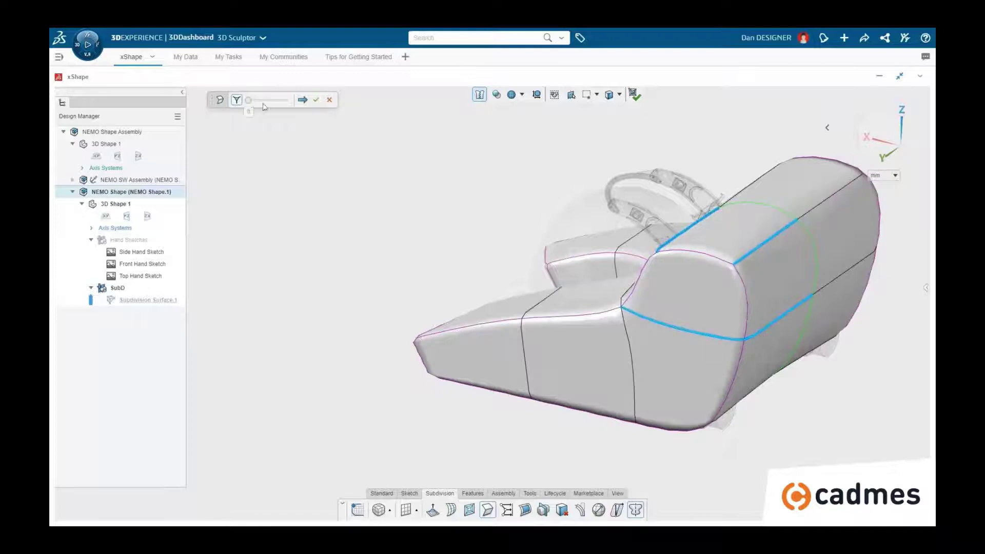
left_click_drag(248, 100, 288, 100)
left_click(316, 101)
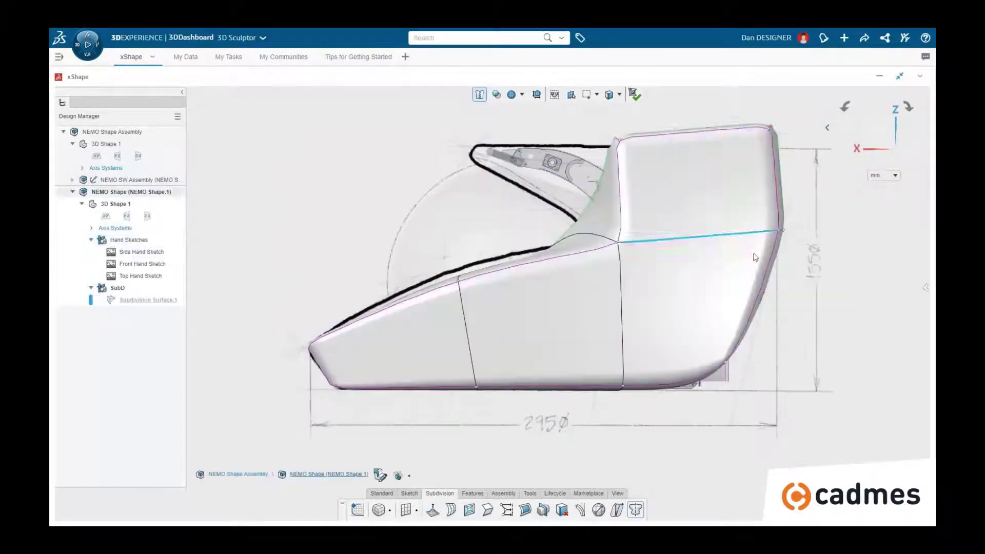
left_click_drag(787, 108, 593, 167)
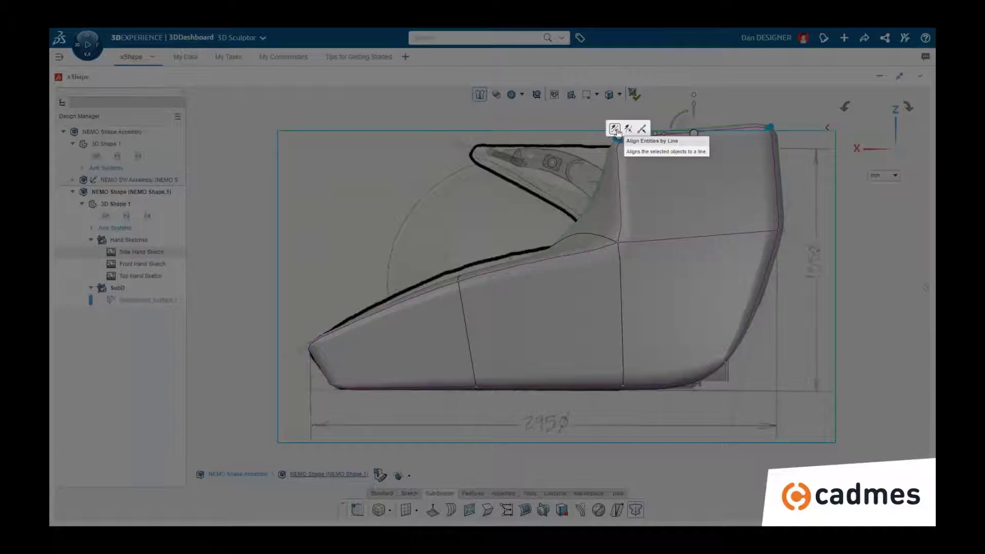
Step: Align the top vertices on a level line and taper the top corners inward into a chamfer
left_click(615, 130)
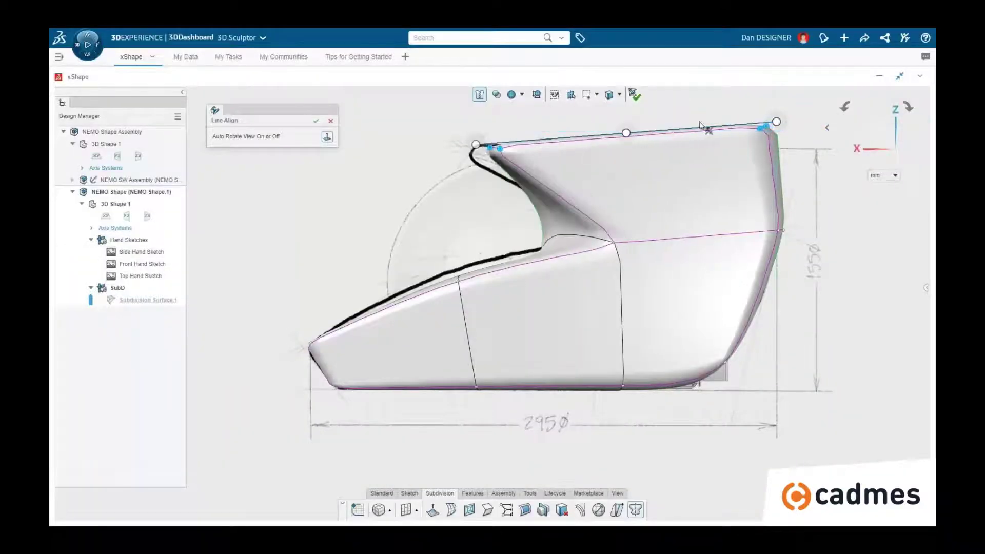
left_click_drag(777, 121, 624, 144)
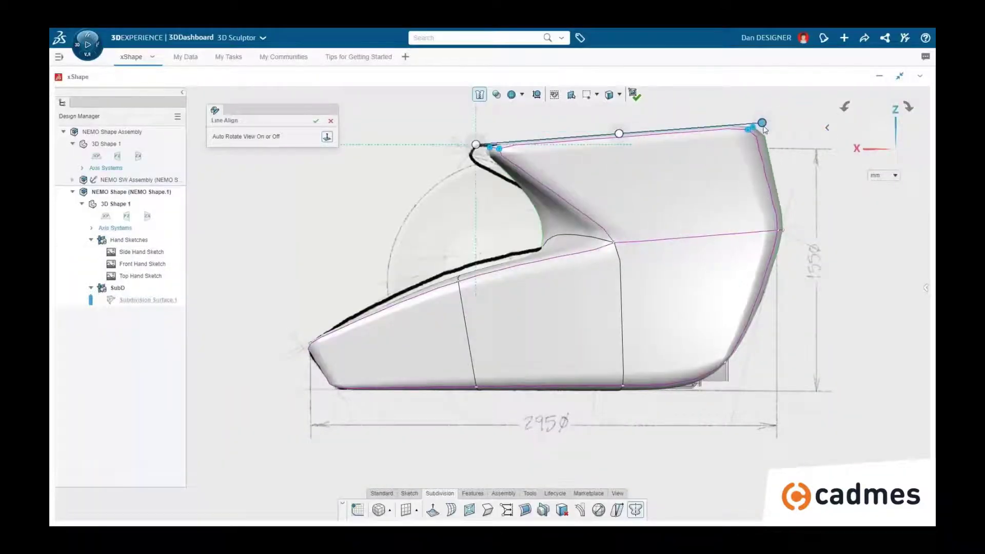
left_click(316, 122)
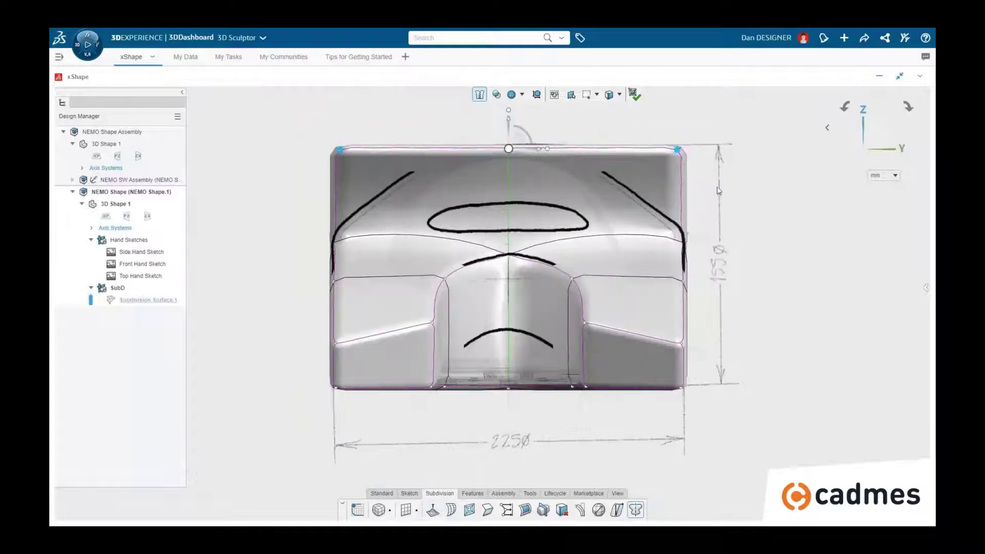
left_click_drag(547, 149, 519, 150)
left_click(610, 182)
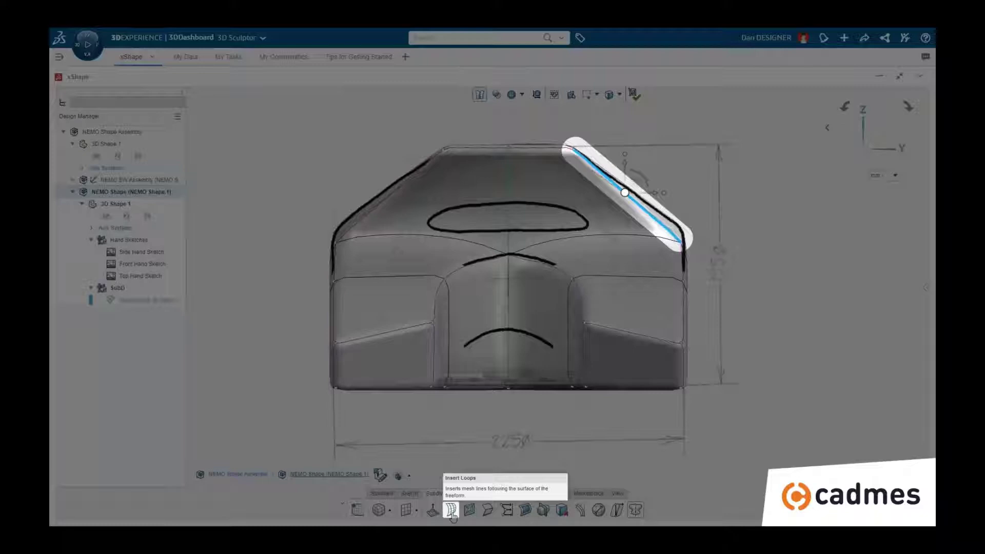
Step: Insert two new edge loops across the top of the body
left_click(453, 515)
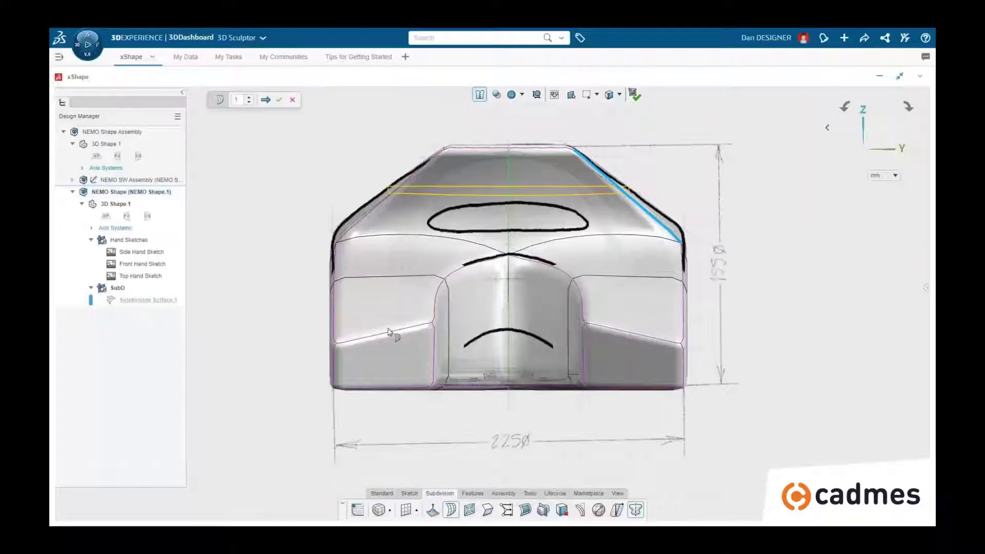
left_click(250, 97)
left_click(279, 100)
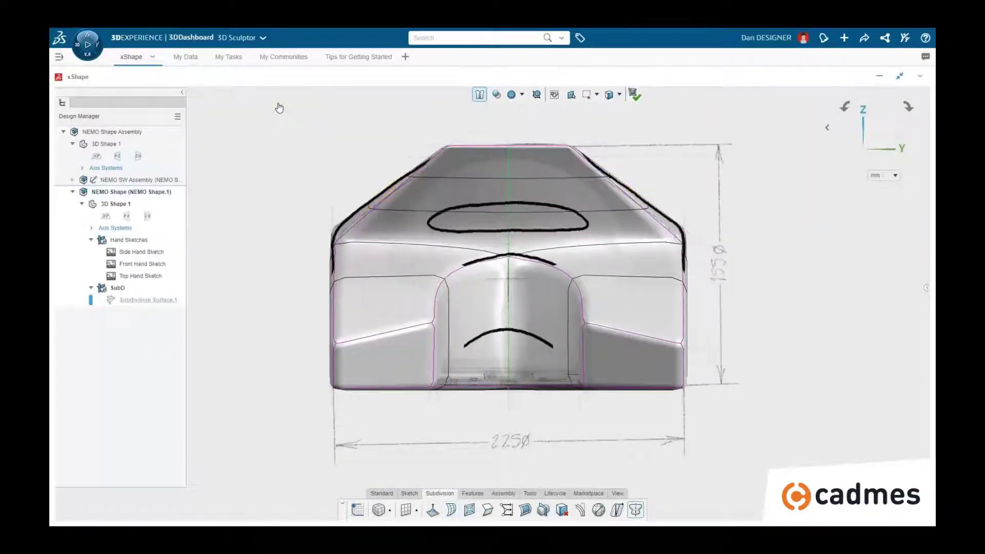
Step: Set the new top edge's crease sharpness to zero, then select the bottom edge loop
left_click(530, 178)
left_click(488, 509)
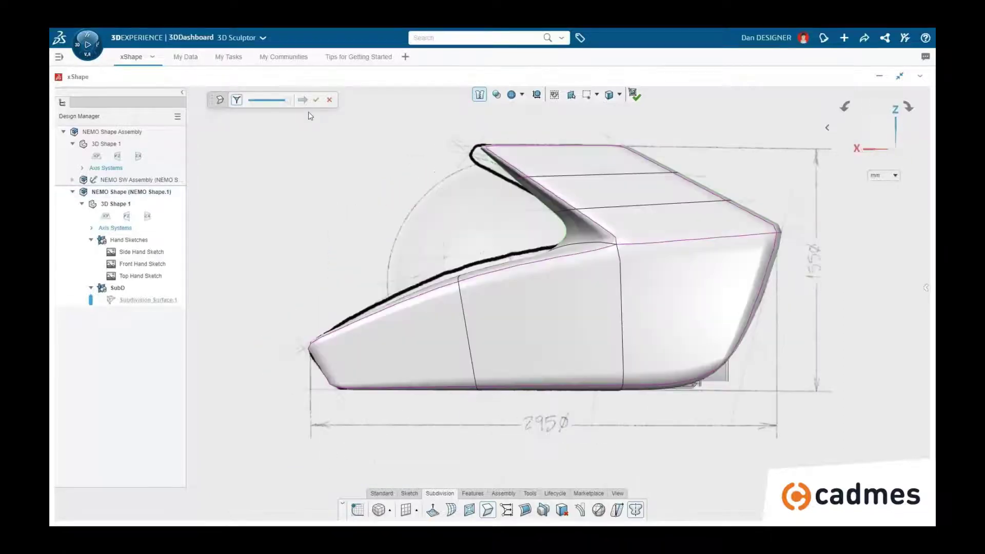
left_click_drag(286, 100, 249, 100)
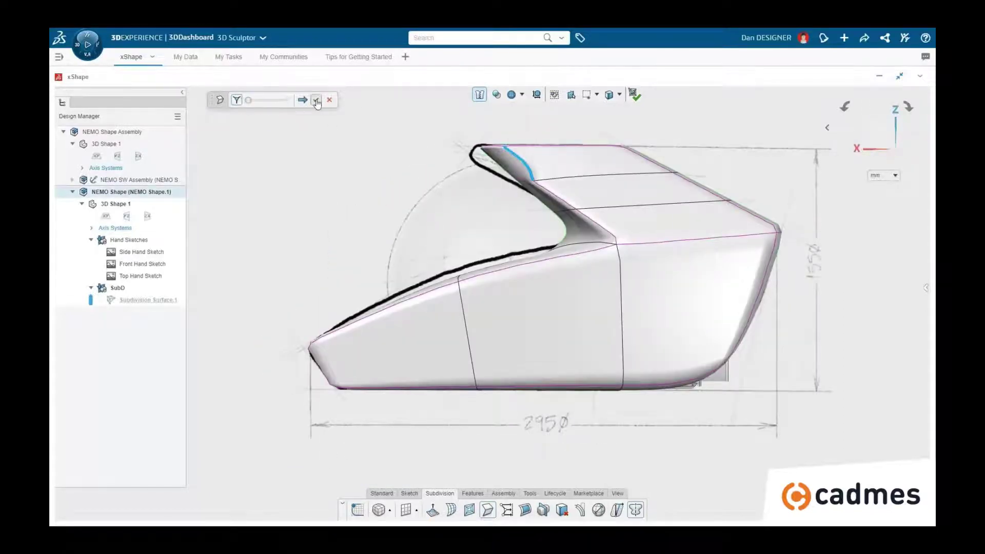
left_click(315, 99)
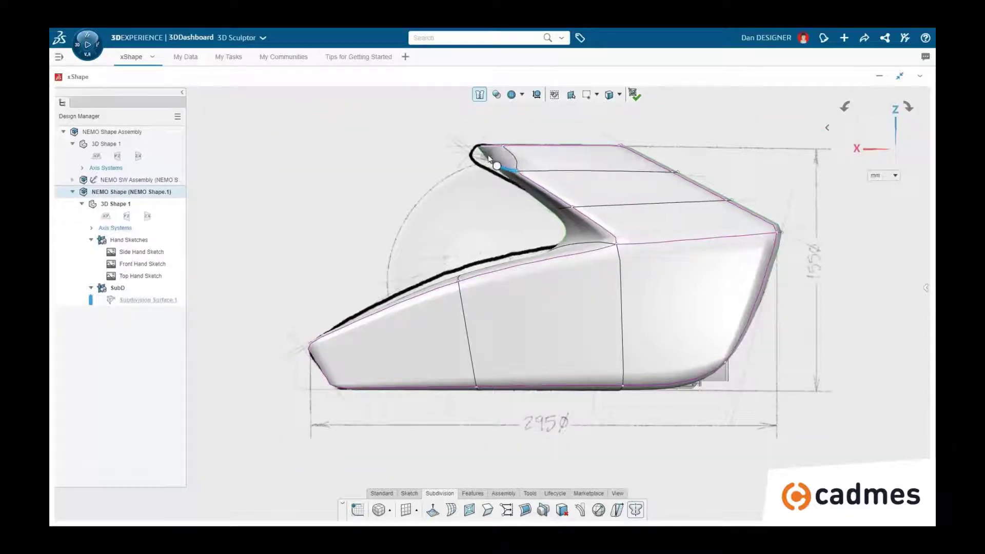
left_click(460, 143)
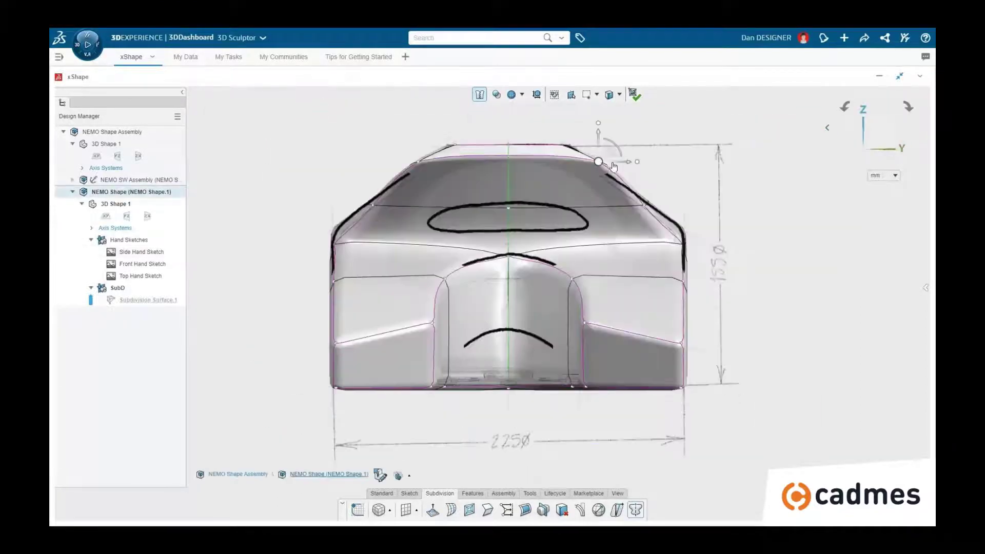
left_click_drag(598, 159, 598, 164)
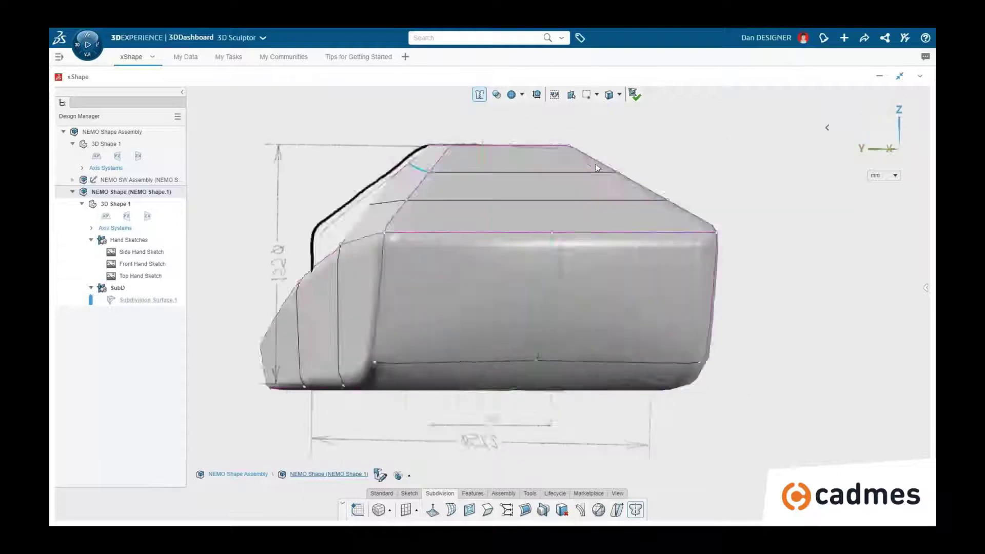
left_click(391, 362)
left_click(428, 337)
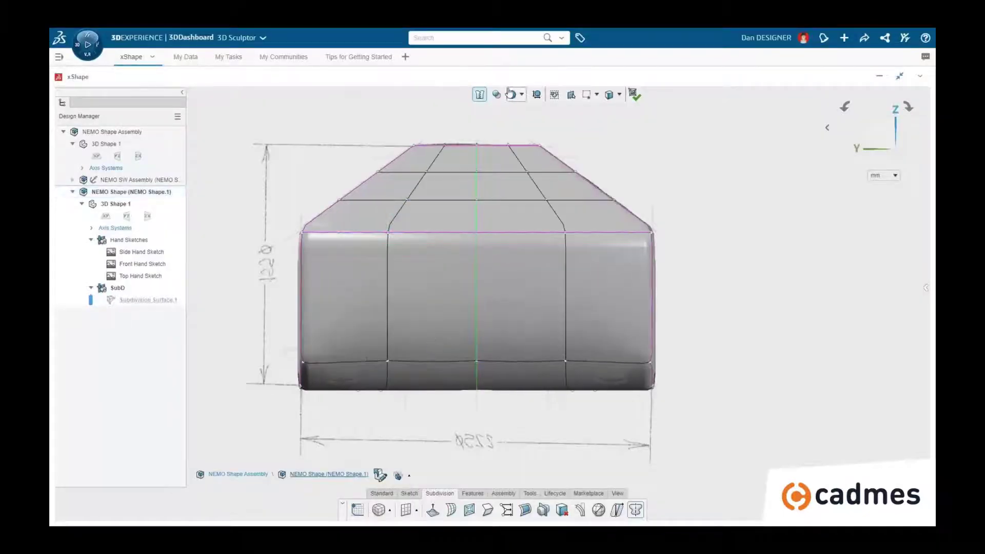
Step: Make the model see-through and raise the underside arch vertex upward
left_click(496, 94)
left_click(497, 112)
left_click_drag(497, 114, 508, 116)
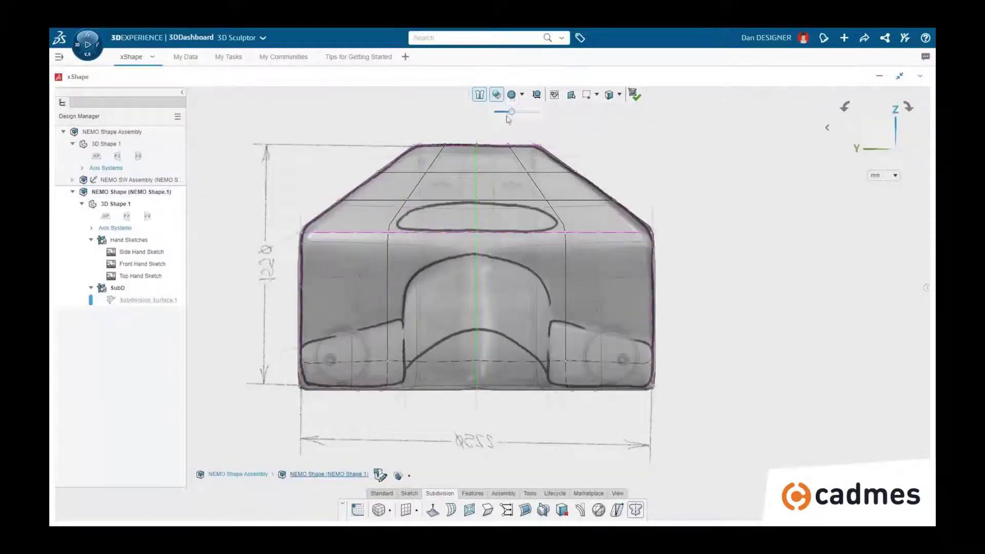
left_click(479, 374)
left_click_drag(477, 359, 485, 266)
Step: Hide the Hand Sketches, restore opacity, and select a top face for the hatch
left_click(128, 240)
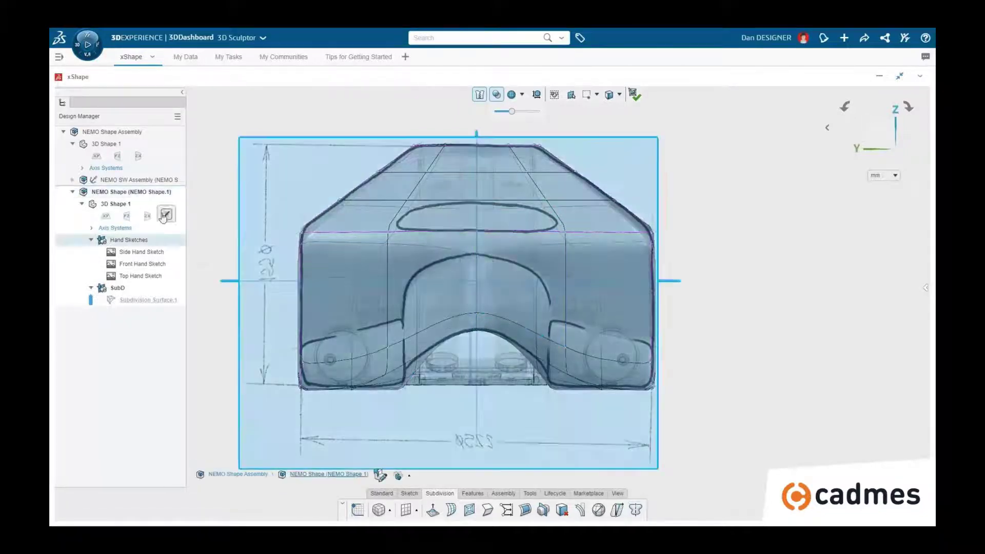
left_click(163, 217)
left_click_drag(511, 112, 494, 111)
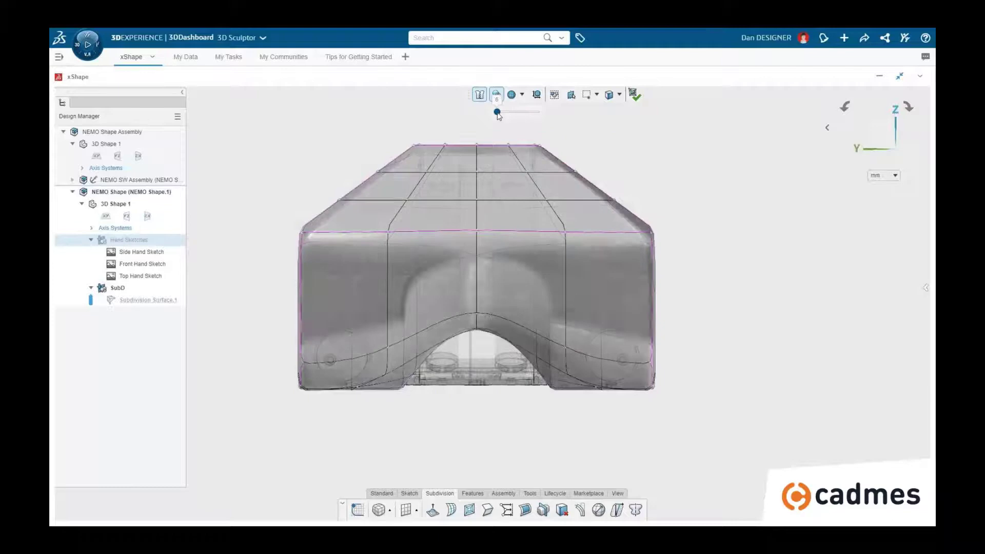
left_click(449, 220)
mouse_move(435, 214)
middle_mouse_down()
mouse_move(497, 202)
mouse_move(677, 202)
mouse_move(531, 237)
middle_mouse_up()
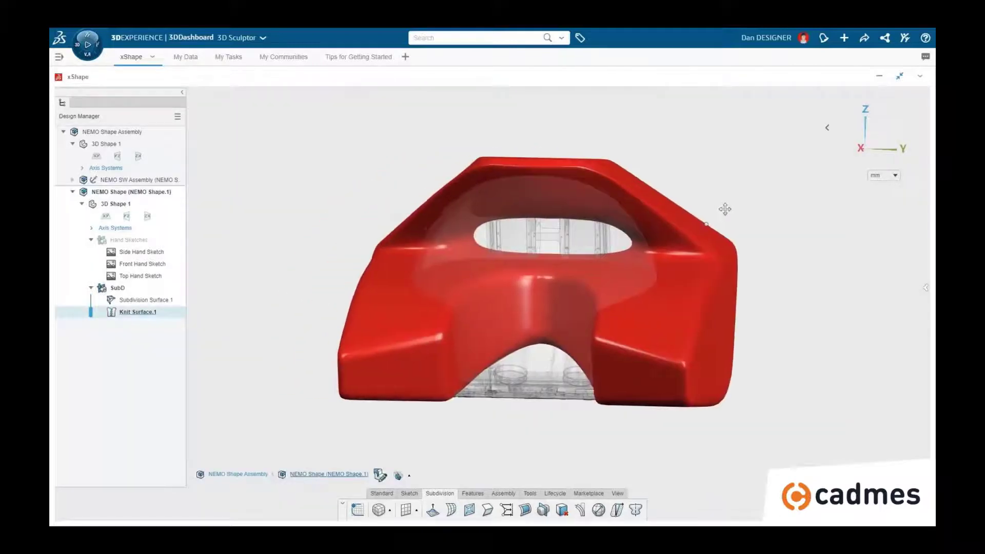
mouse_move(725, 208)
middle_mouse_down()
mouse_move(534, 202)
mouse_move(641, 257)
mouse_move(770, 288)
mouse_move(594, 287)
mouse_move(513, 314)
mouse_move(427, 263)
mouse_move(297, 150)
middle_mouse_up()
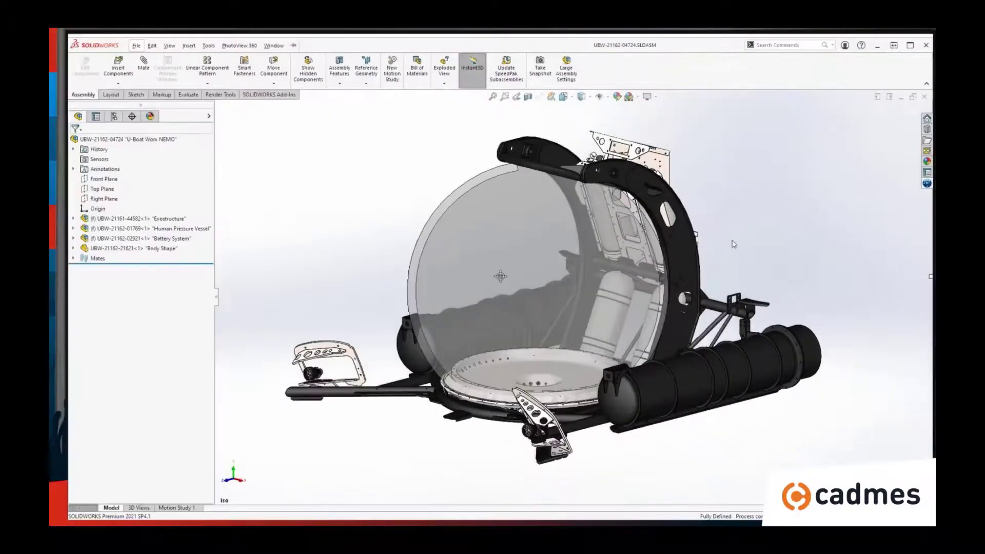
Step: Reserve the Exostructure and Human Pressure Vessel components on the platform
left_click(929, 183)
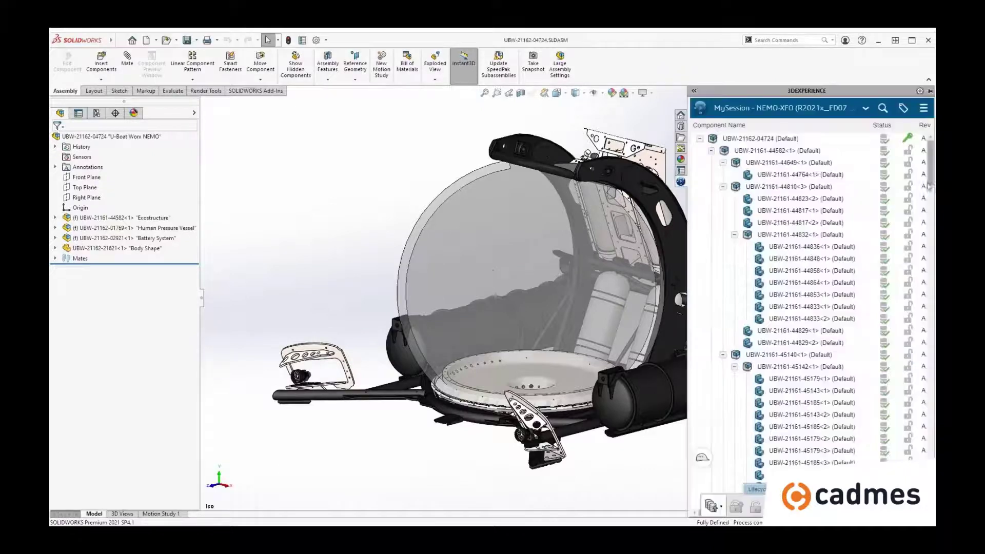
left_click(712, 151)
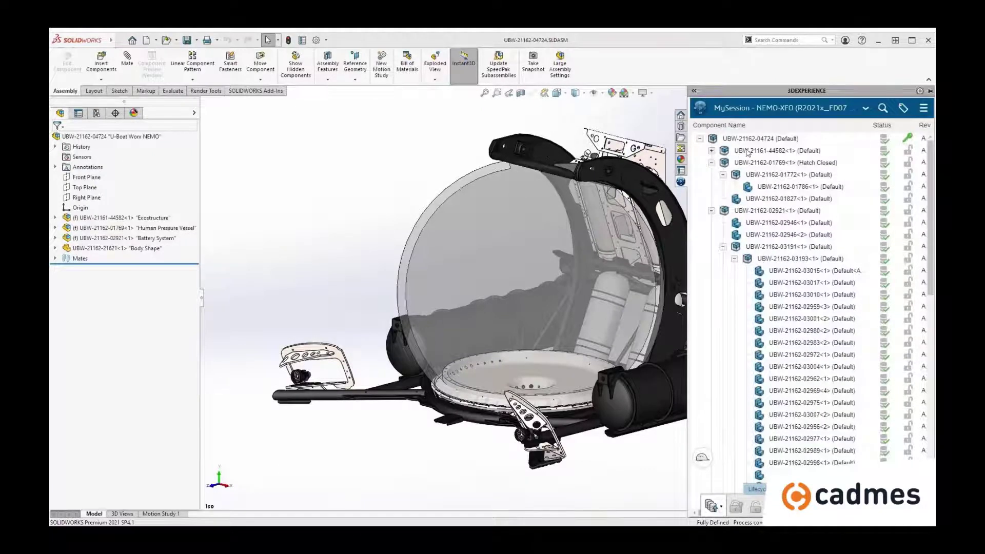
left_click(737, 151)
right_click(751, 164)
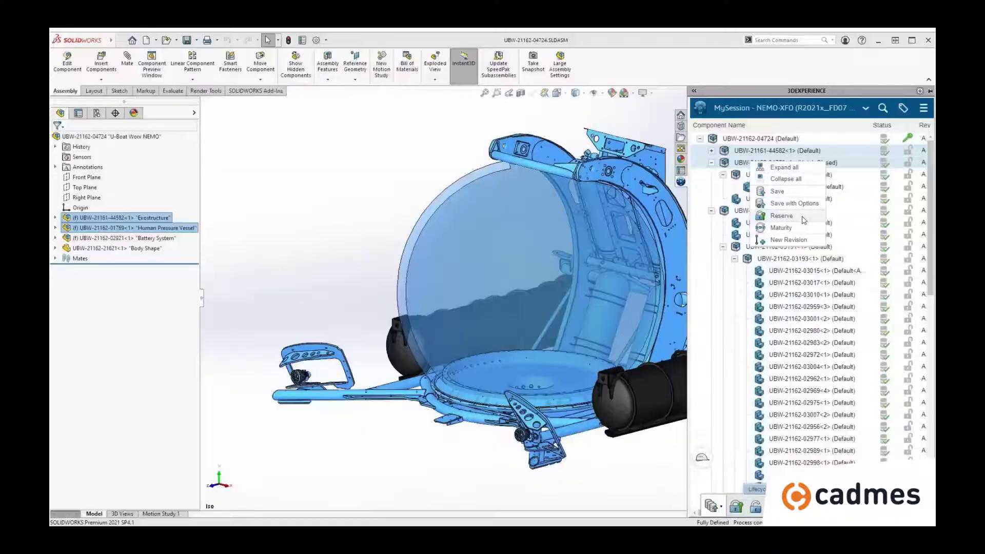
left_click(804, 219)
Step: Edit the Exostructure in context and insert the Propulsion System into it
left_click(118, 217)
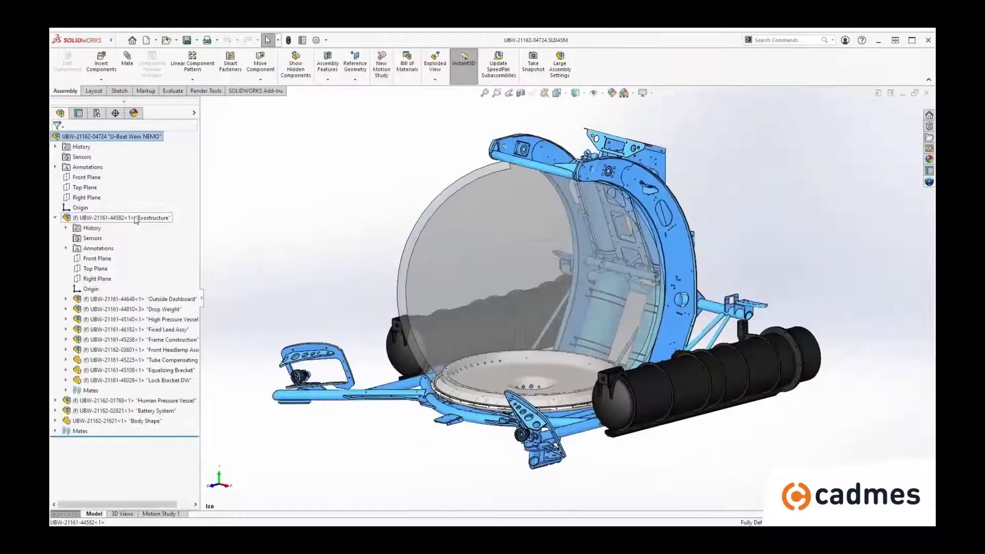
left_click(67, 64)
left_click(928, 183)
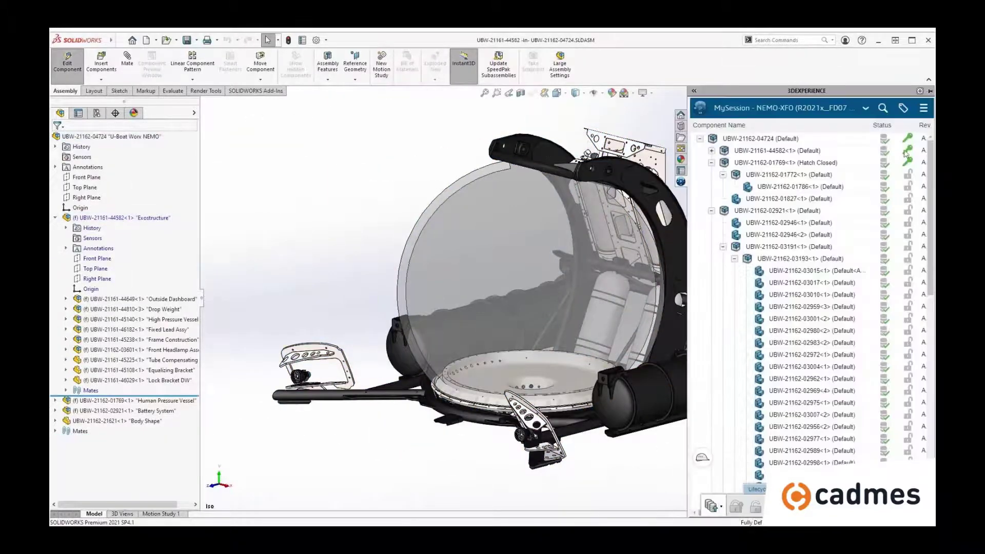
left_click(881, 108)
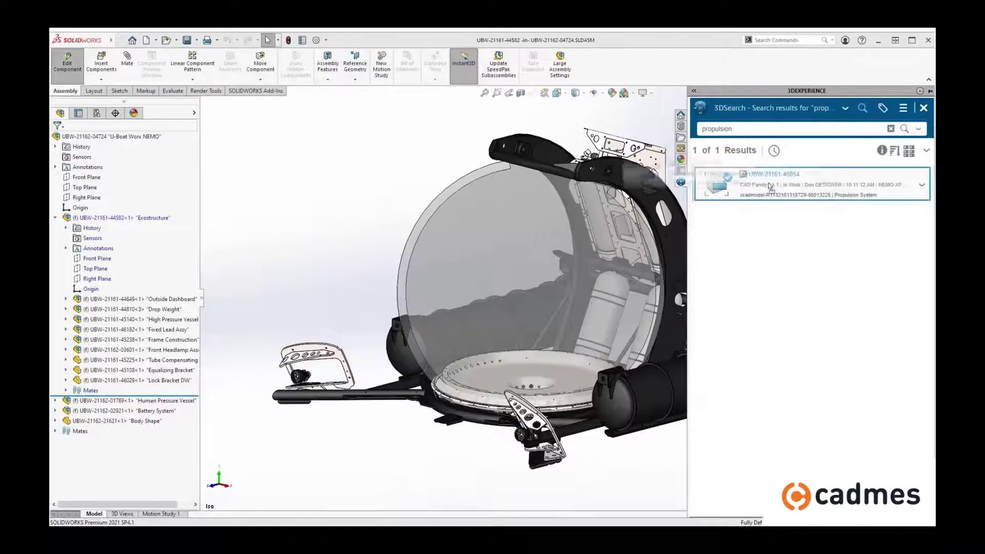
left_click_drag(718, 184, 345, 223)
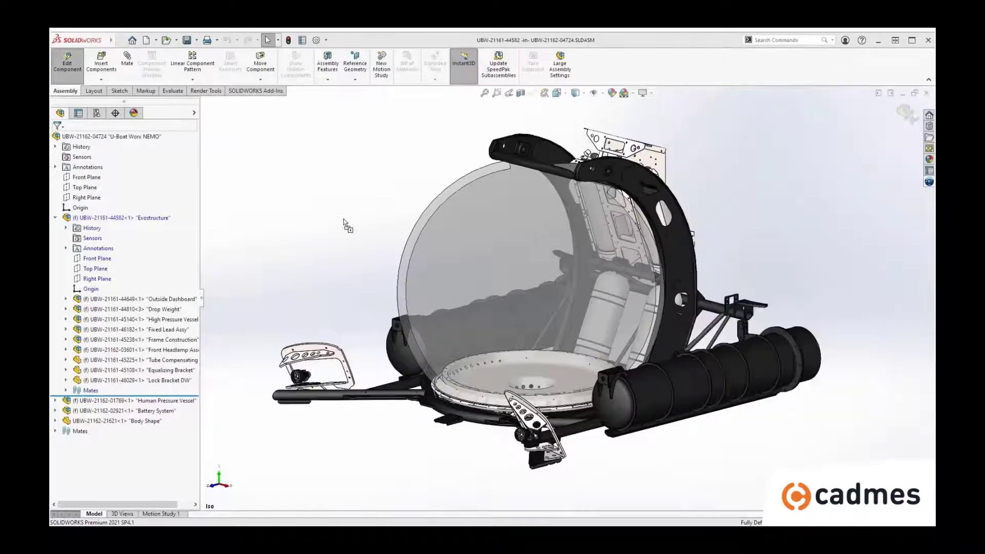
Step: Insert the hatch part into the Human Pressure Vessel and return to the top assembly
left_click(55, 217)
left_click(95, 228)
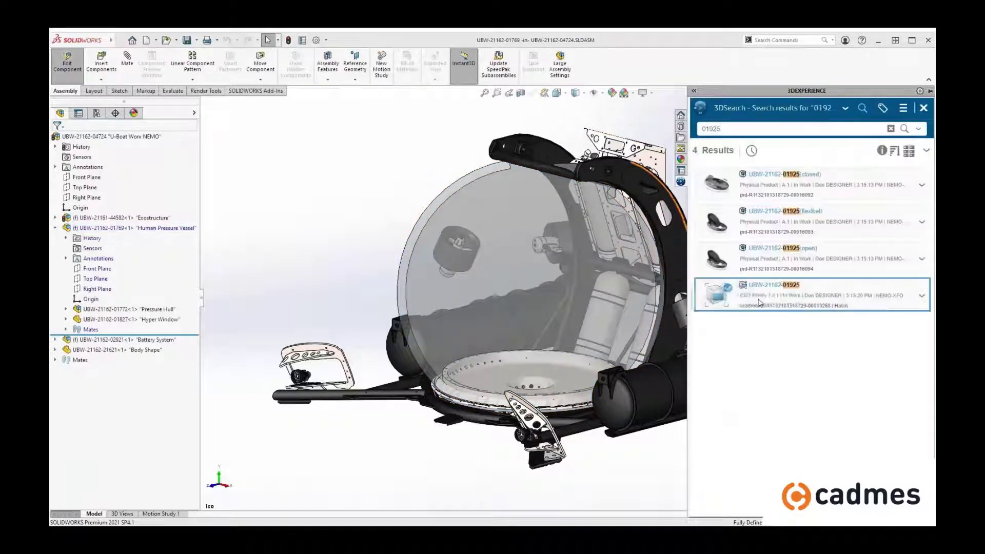
left_click_drag(718, 294, 372, 263)
left_click(906, 114)
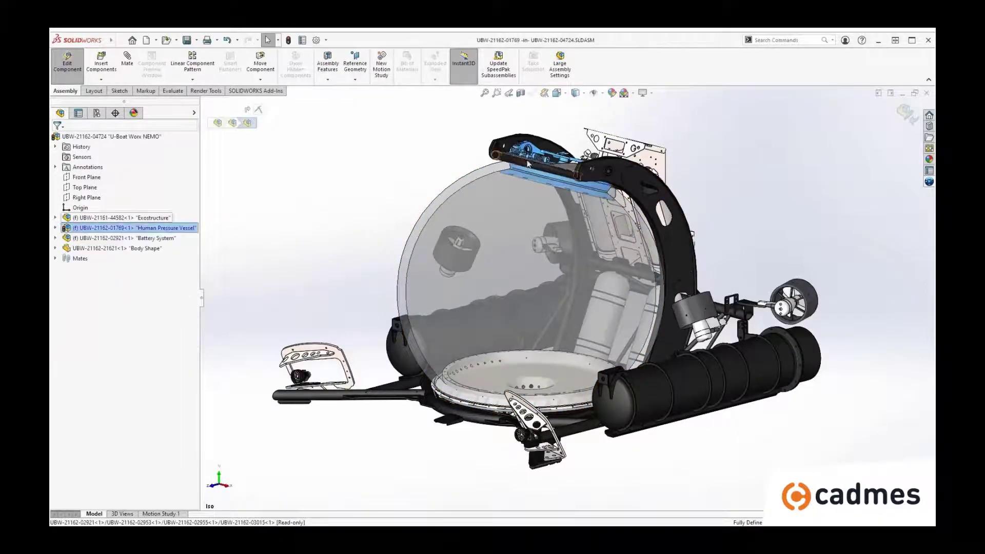
left_click(929, 183)
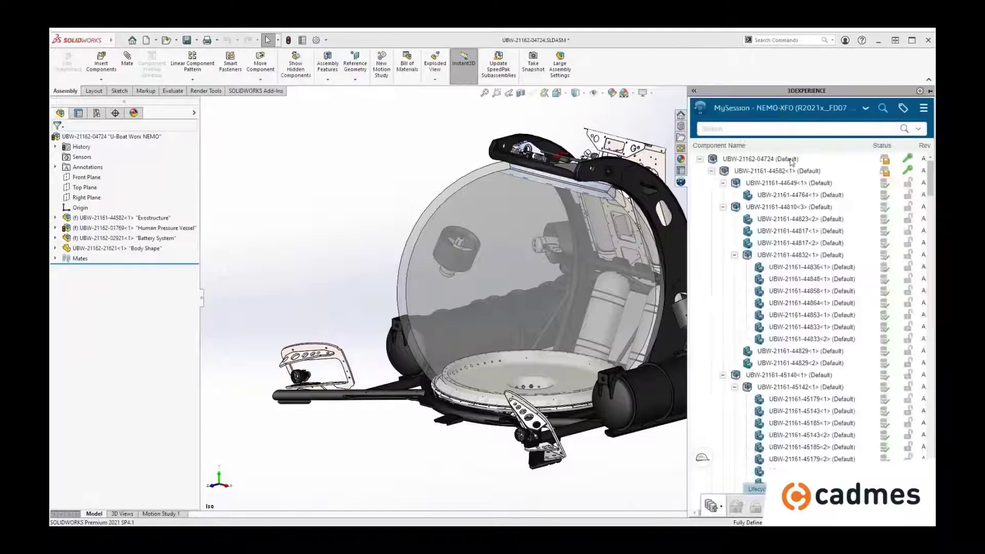
Step: Save the assembly to the platform, then insert the 'body shape' search result into Body Shape
right_click(793, 159)
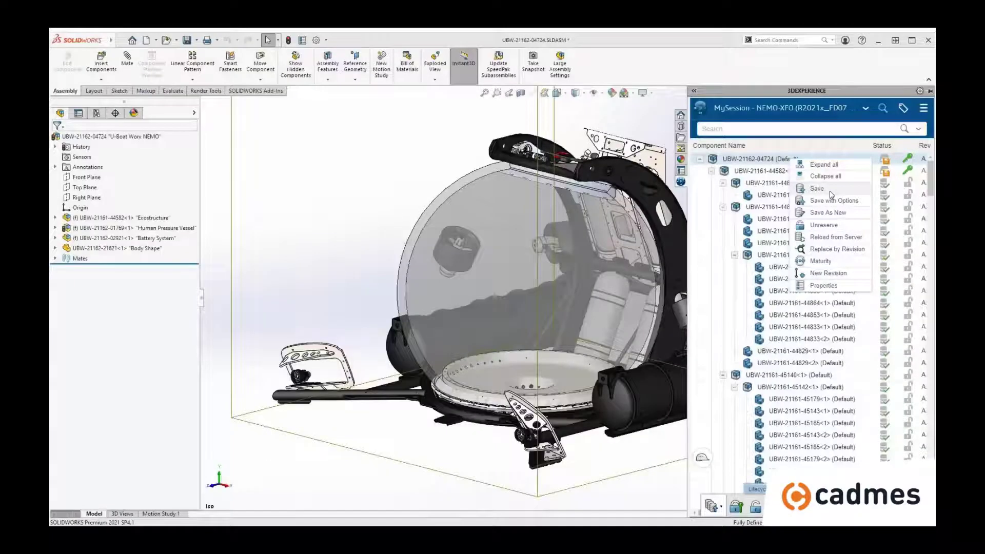
left_click(830, 189)
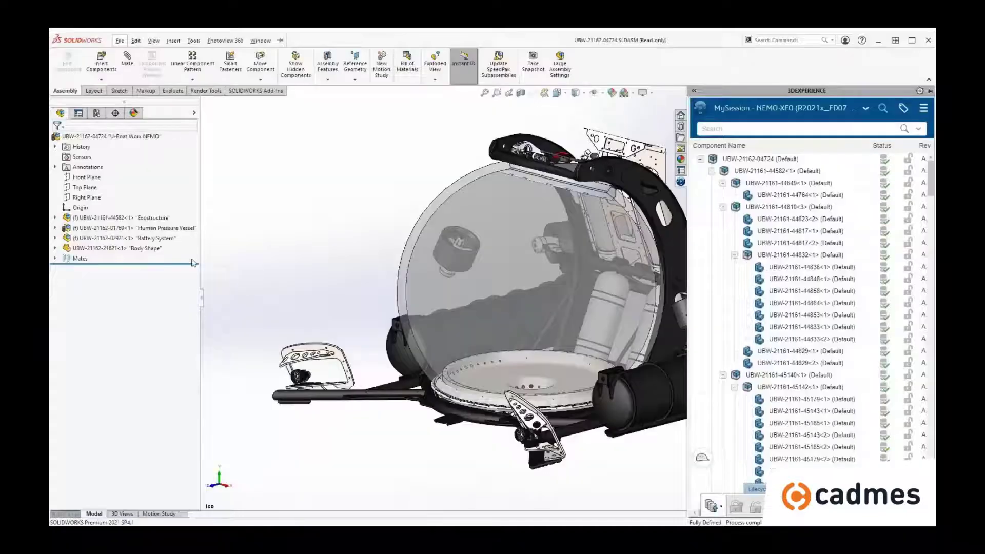
left_click(117, 248)
left_click(201, 209)
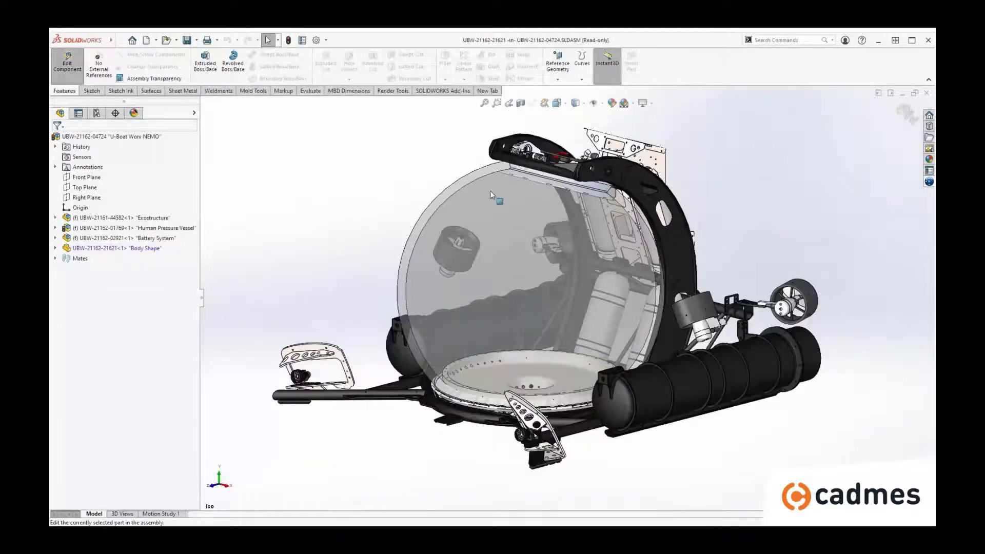
left_click(929, 182)
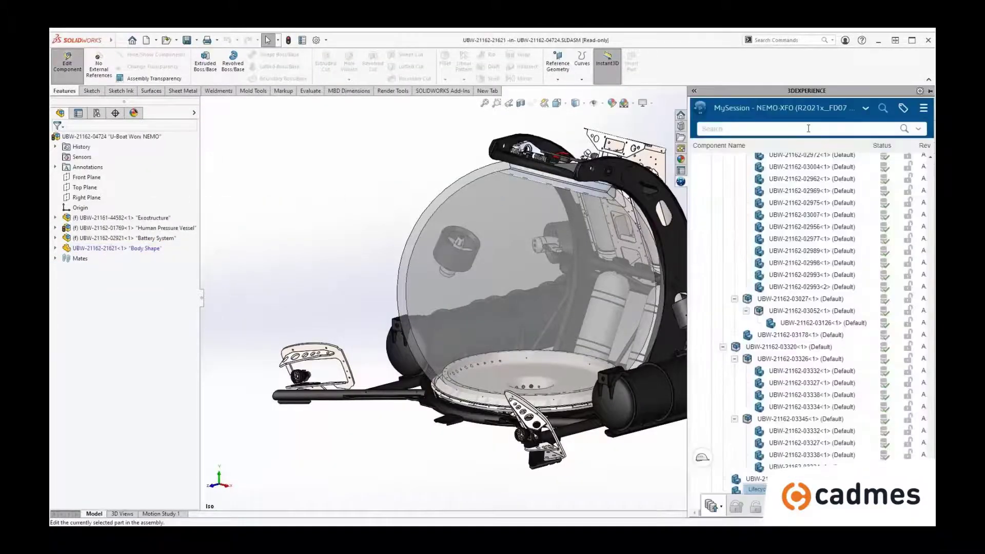
type("body shape")
key("Return")
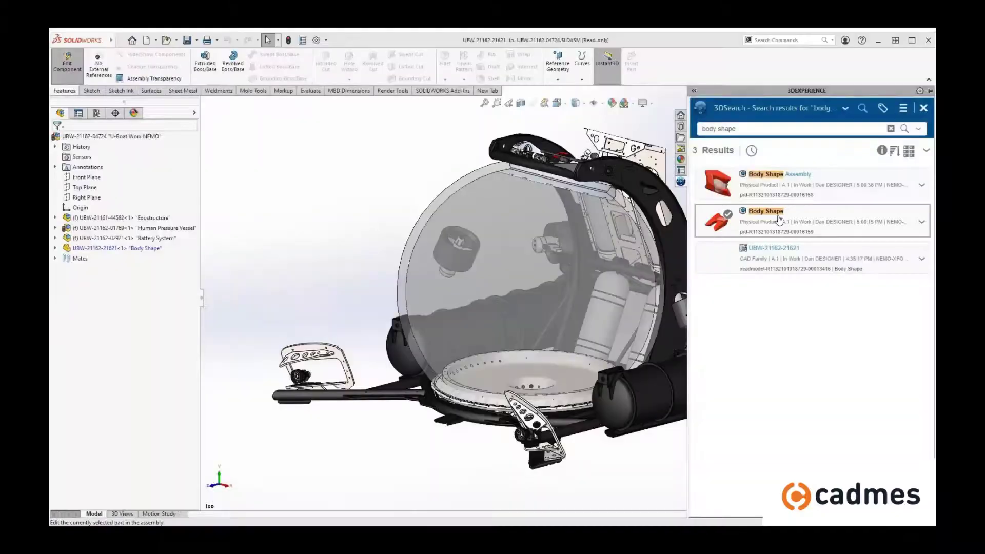
left_click_drag(779, 220, 341, 229)
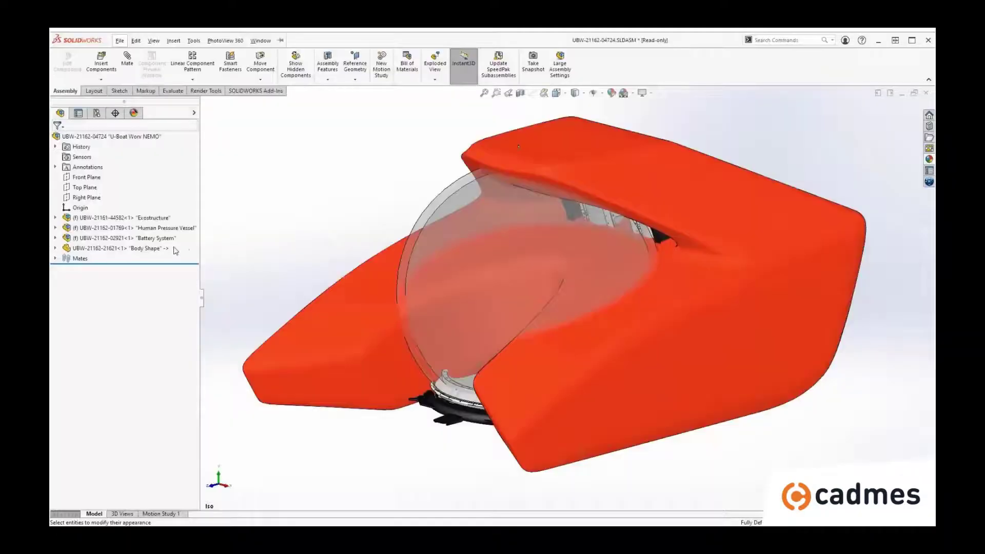
Step: Give Body Shape a transparent red appearance and preview the Body Shape Assembly
left_click(149, 249)
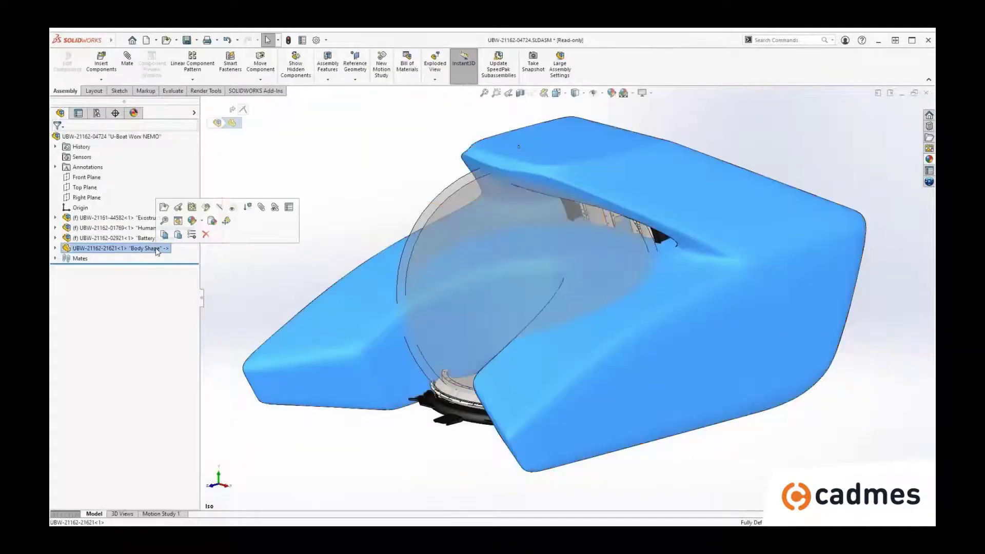
left_click(226, 221)
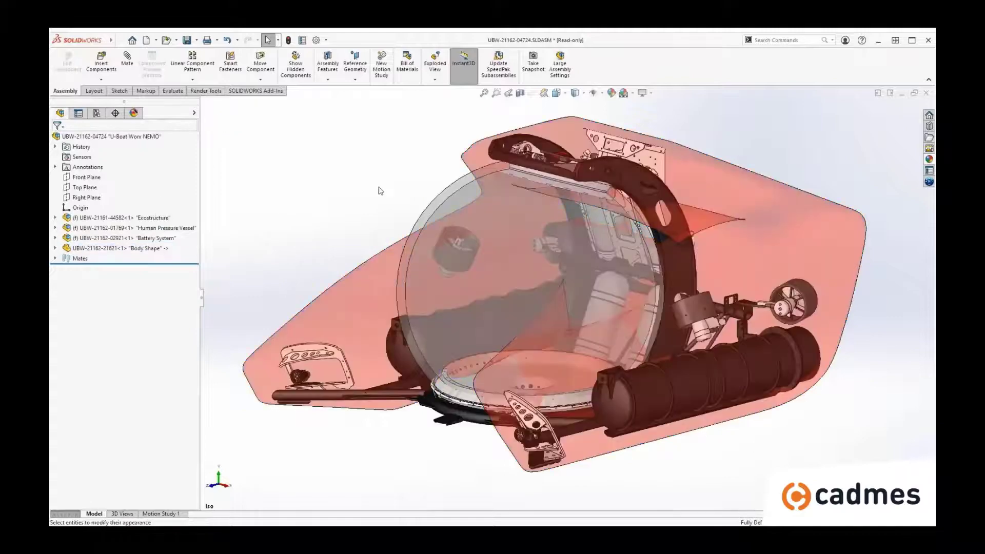
mouse_move(398, 193)
middle_mouse_down()
mouse_move(156, 193)
mouse_move(219, 195)
middle_mouse_up()
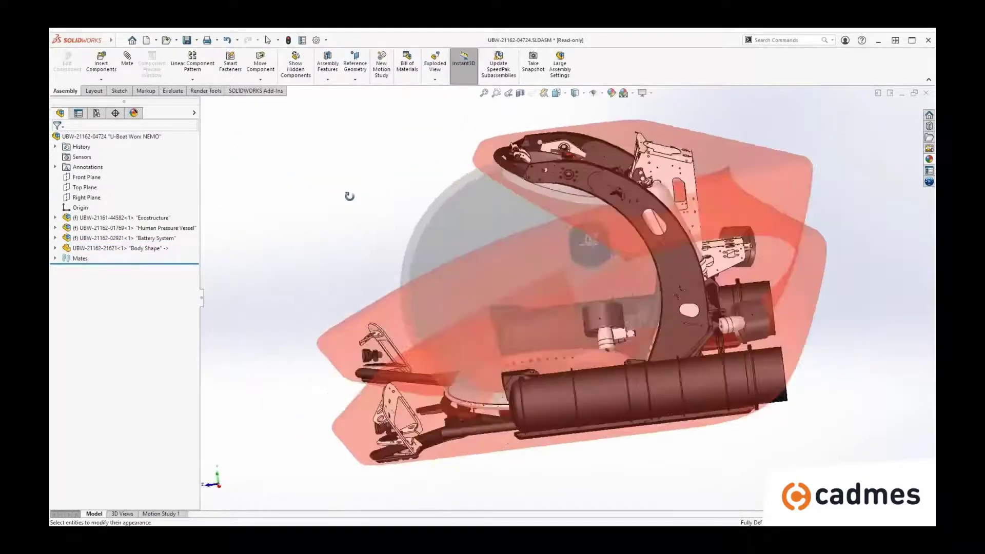
left_click(922, 185)
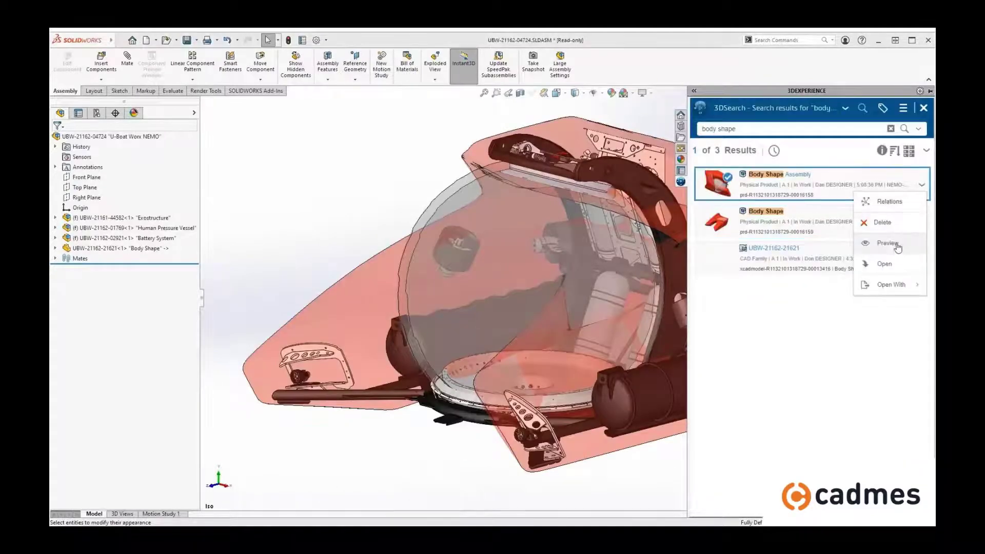
left_click(894, 247)
Step: Enlarge the Body Shape preview and draw pen markups around the thruster spots
left_click(694, 92)
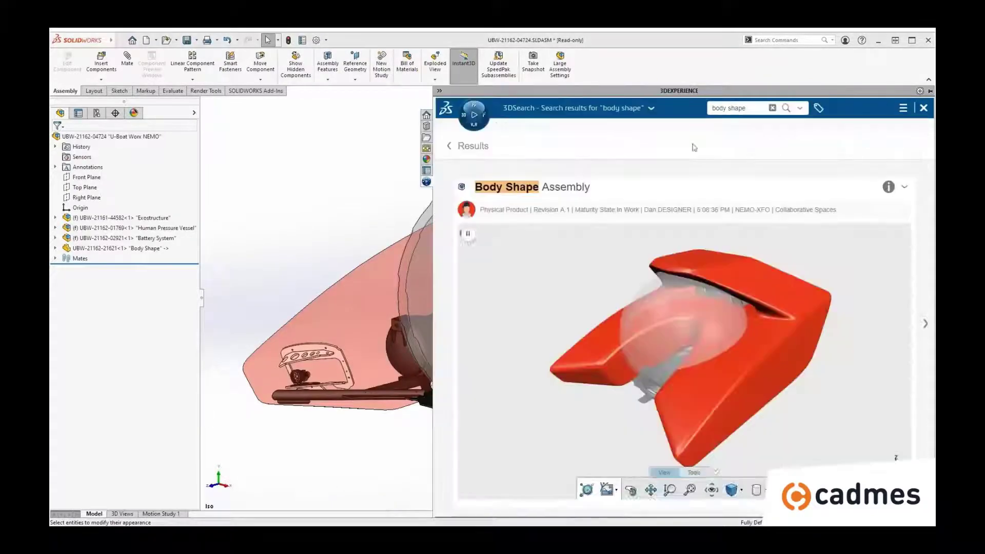
left_click_drag(743, 234, 694, 262)
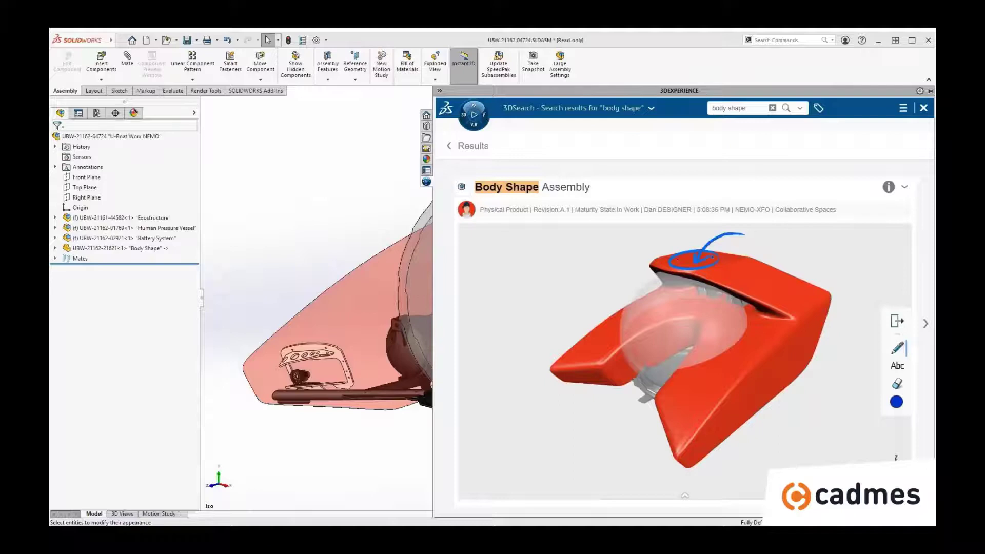
left_click_drag(800, 321, 799, 322)
mouse_move(711, 336)
left_mouse_down()
mouse_move(739, 349)
mouse_move(769, 397)
left_mouse_up()
left_click_drag(772, 366, 833, 310)
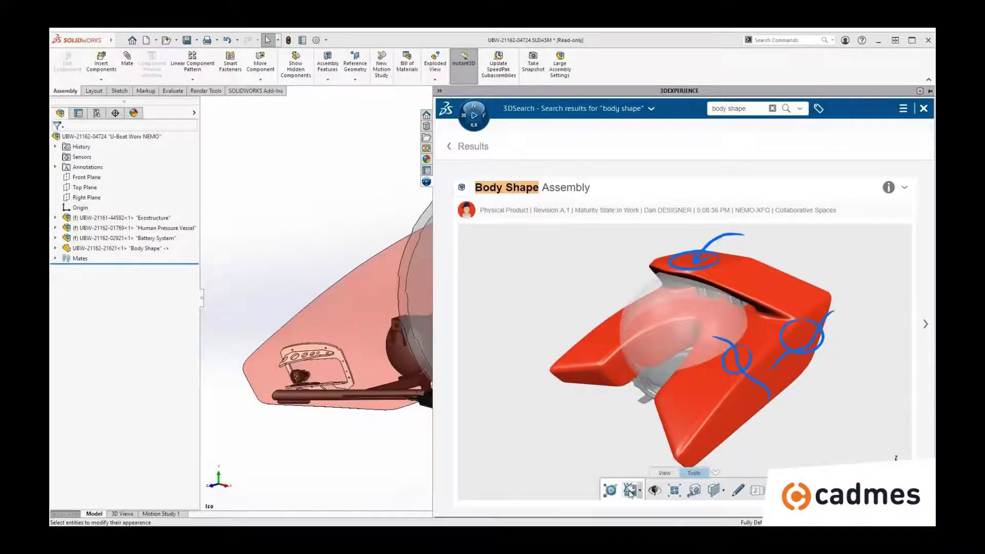
Step: Publish the image to NEMO Design Team titled 'Assembly Update' with a propellers-and-hatch description
left_click(630, 491)
left_click(709, 216)
type("Assembl")
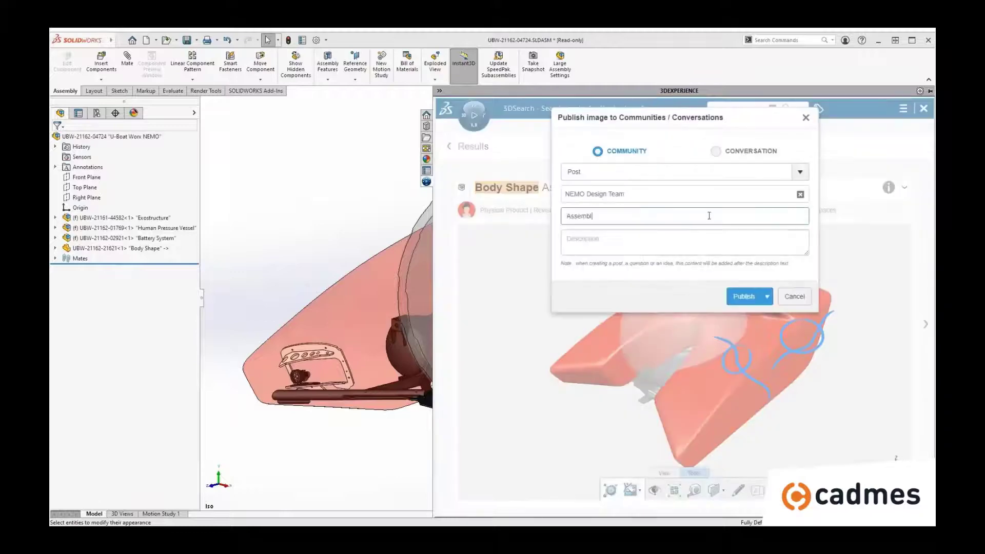
type("y Update")
key("Tab")
type("I've updated the assembly to include the propellers and hatch.  Please update your body to accommodate these new components.  T")
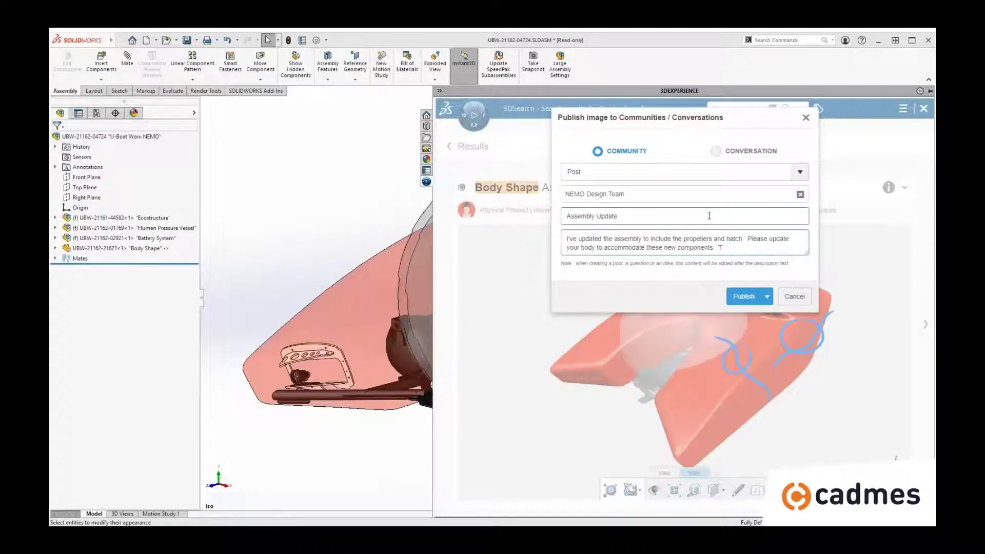
type("hanks!")
left_click(751, 296)
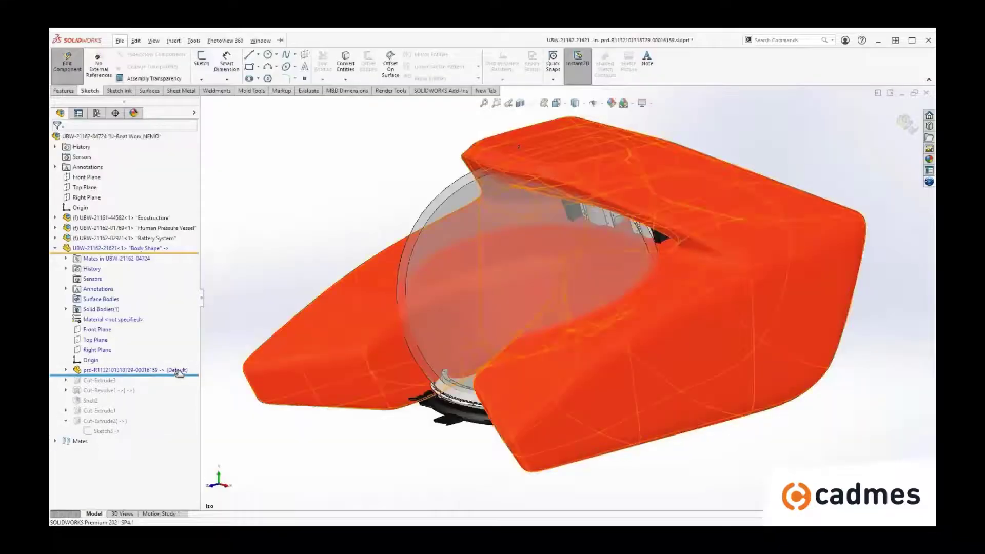
Step: Roll the Body Shape part forward past all cut features and orbit to inspect the internals
left_click_drag(179, 375, 175, 433)
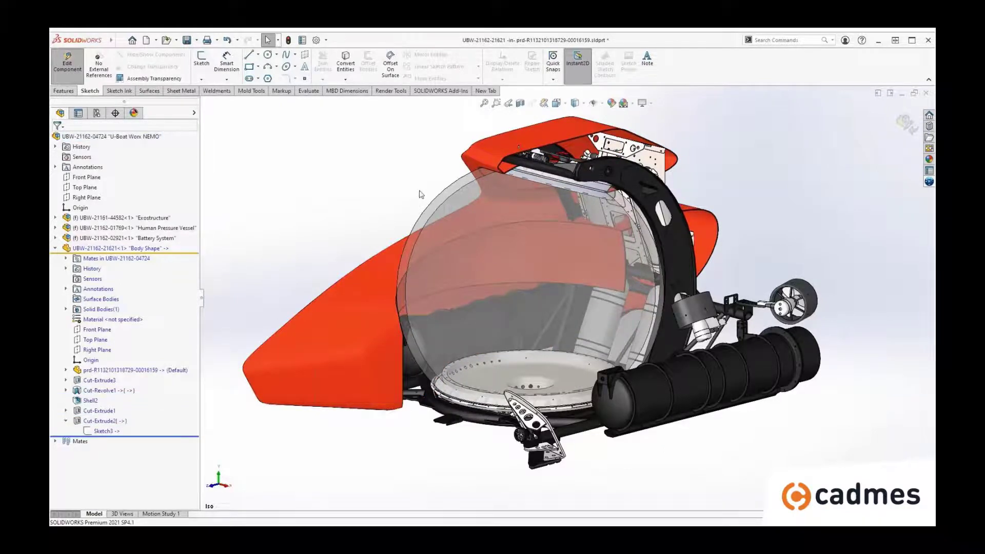
mouse_move(421, 192)
middle_mouse_down()
mouse_move(297, 189)
mouse_move(200, 171)
mouse_move(57, 172)
middle_mouse_up()
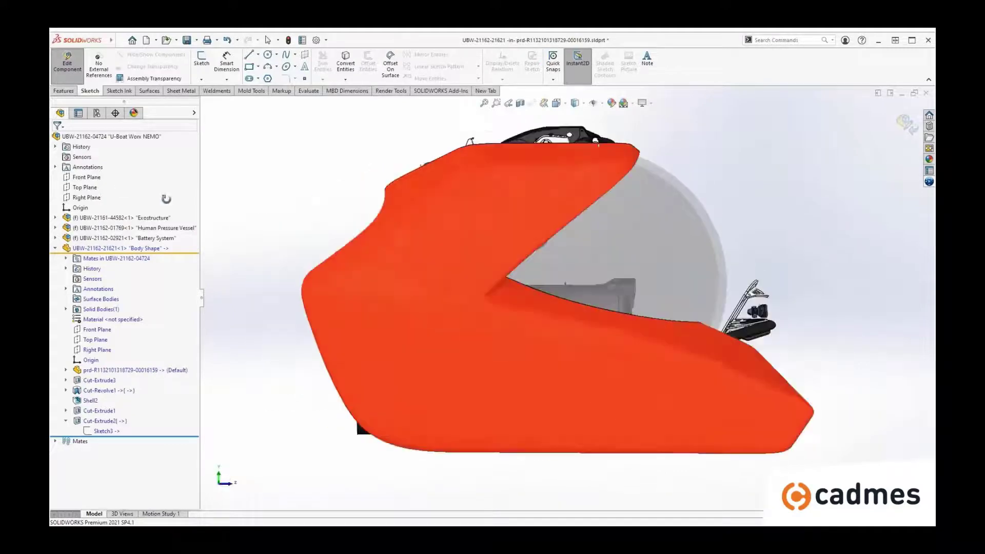
mouse_move(165, 198)
middle_mouse_down()
mouse_move(286, 230)
mouse_move(416, 198)
middle_mouse_up()
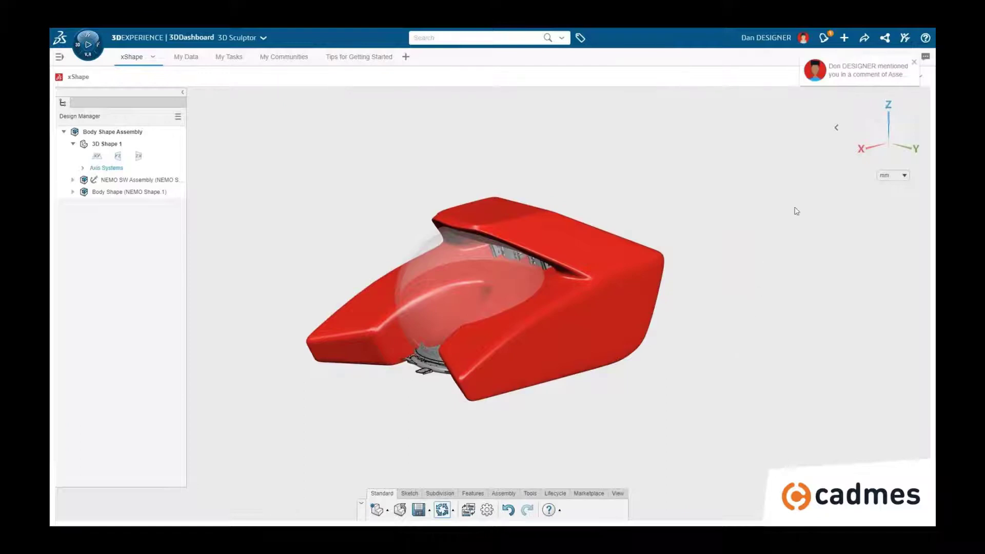
Step: Reply 'On' to the Assembly Update post where you were mentioned
left_click(843, 72)
left_click(662, 242)
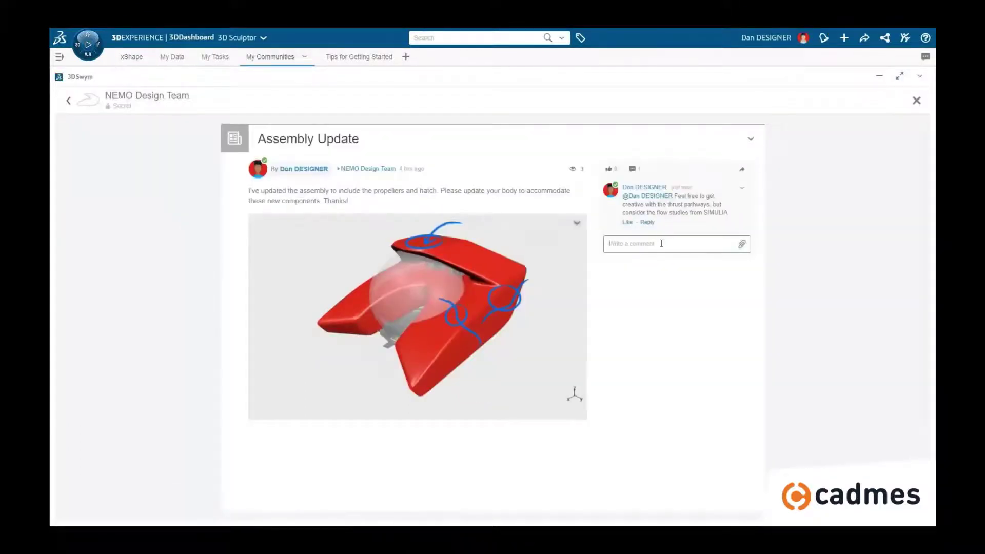
type("On it!")
key("Return")
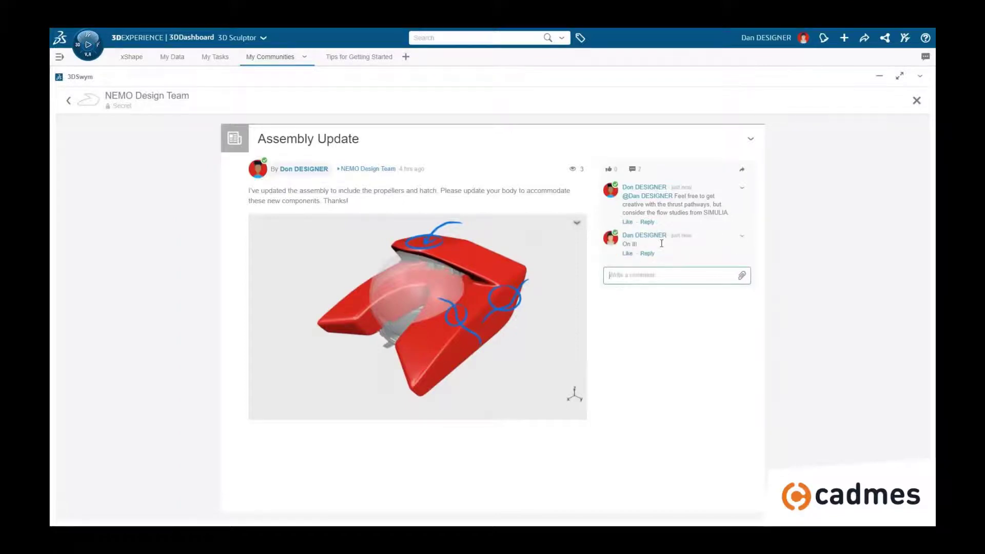
Step: Back in xShape, refresh the NEMO SW Assembly to the latest version
left_click(131, 58)
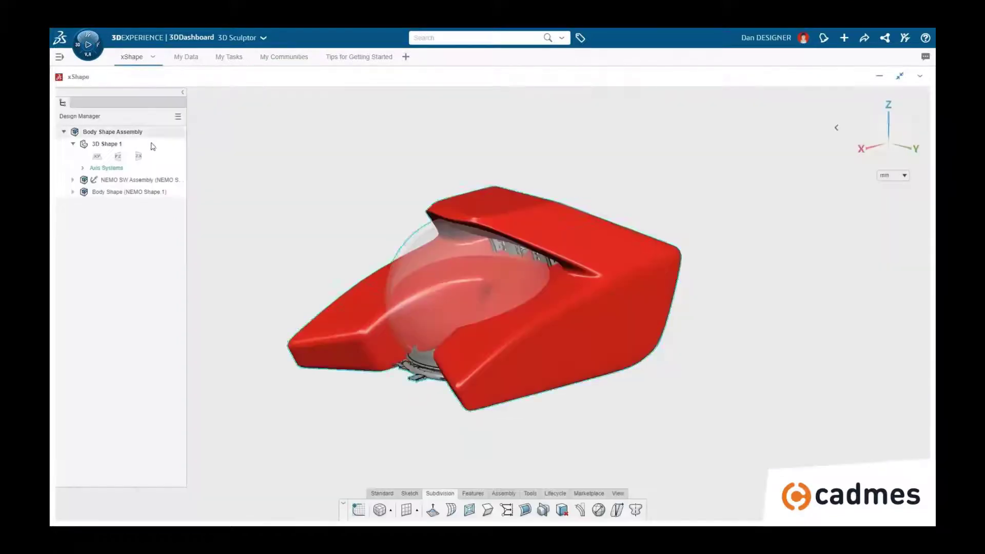
left_click(162, 180)
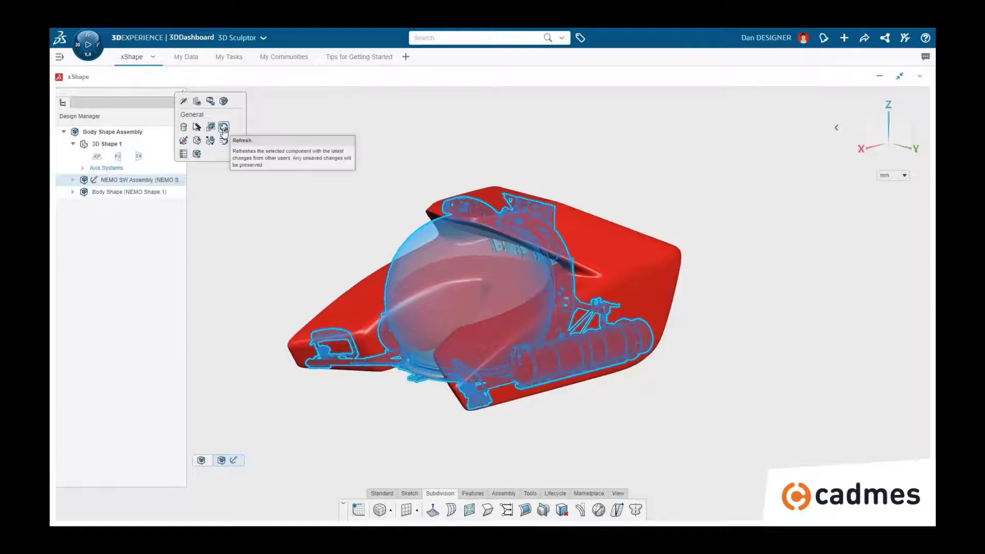
left_click(224, 128)
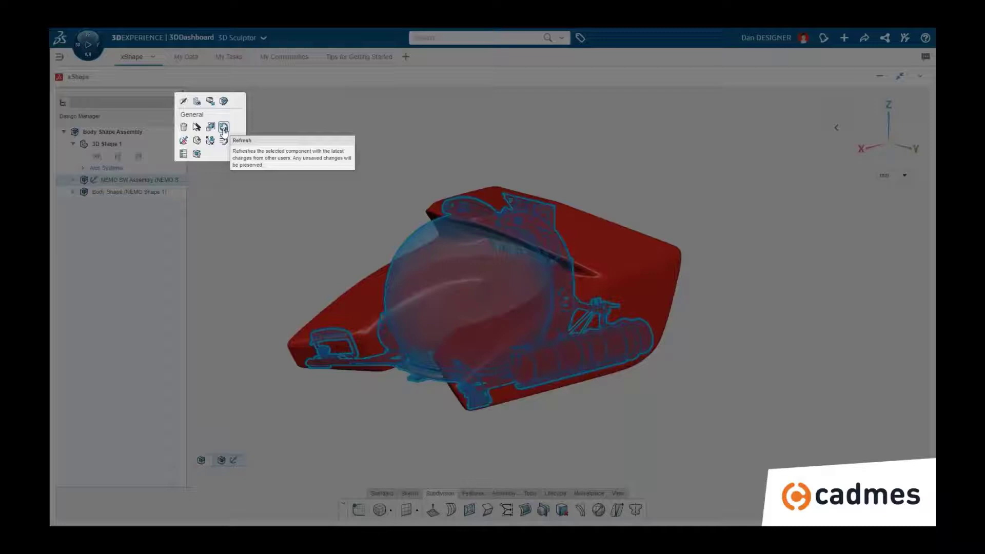
left_click(223, 128)
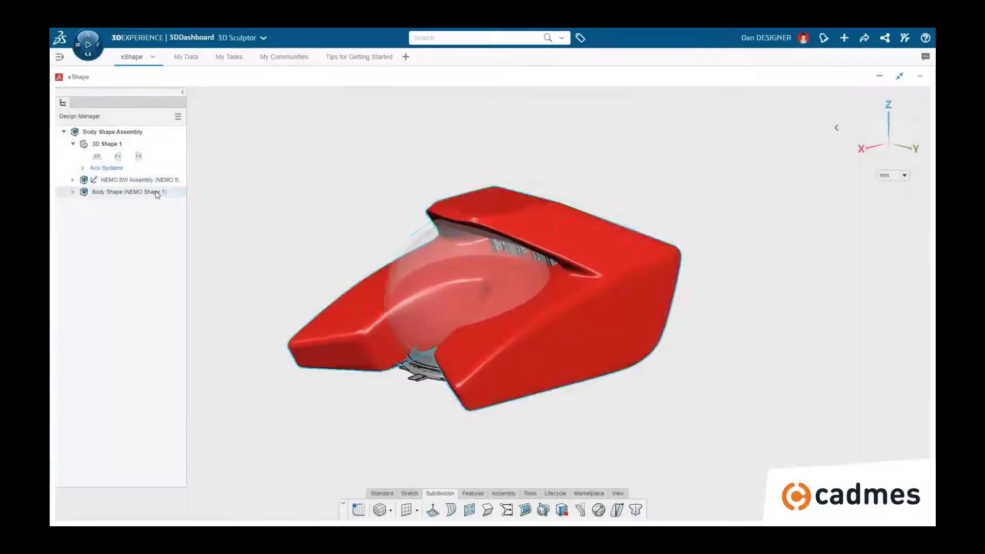
left_click(156, 191)
Step: Expand the frame and hatch subassemblies to inspect the new parts, then activate Body Shape
left_click(176, 158)
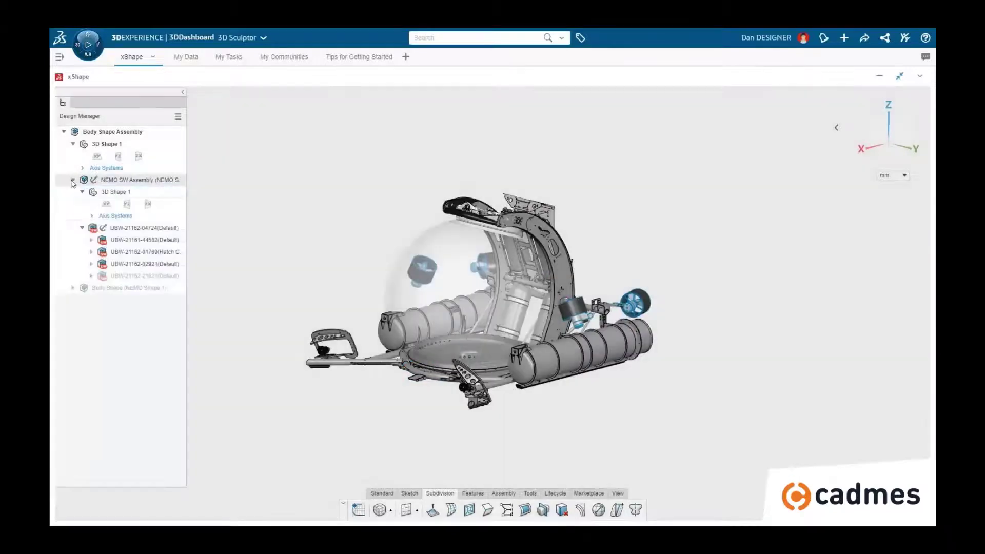
left_click(91, 239)
left_click(91, 372)
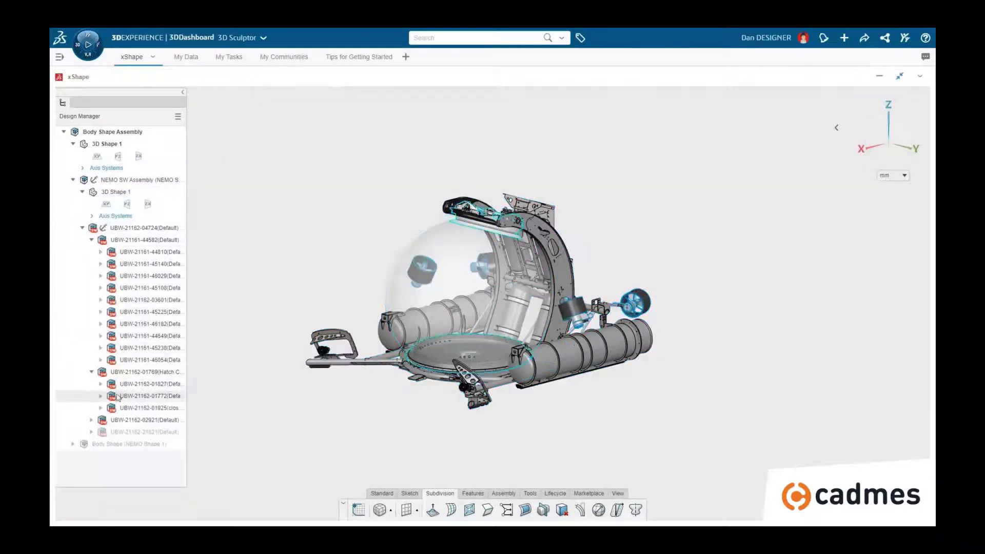
left_click(124, 409)
left_click(149, 360, "ctrl")
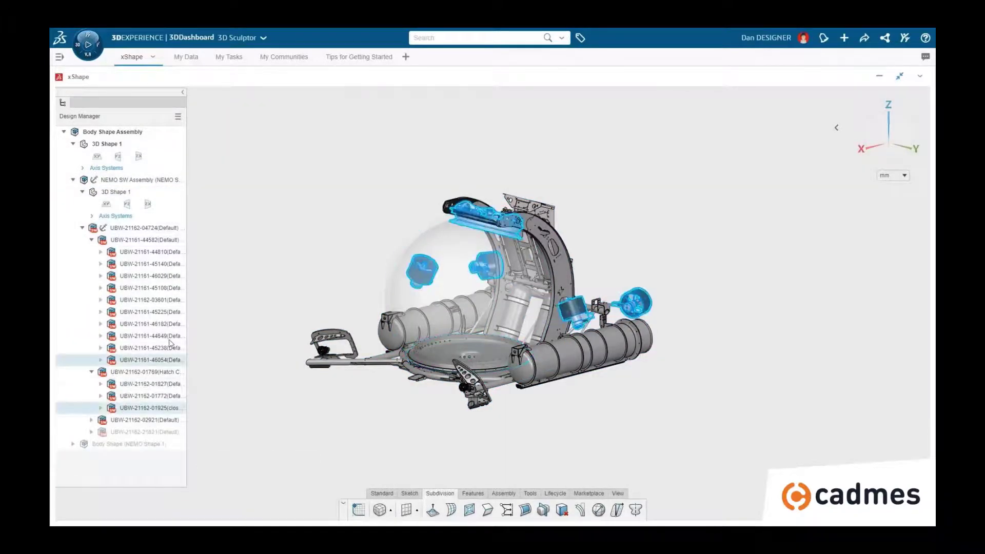
left_click(255, 273)
left_click(73, 179)
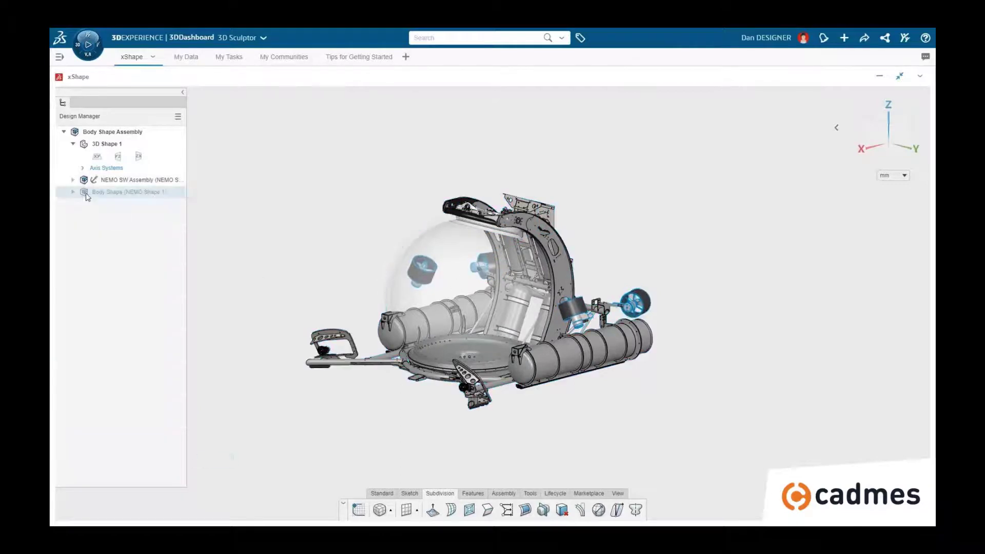
left_click(88, 197)
left_click(106, 170)
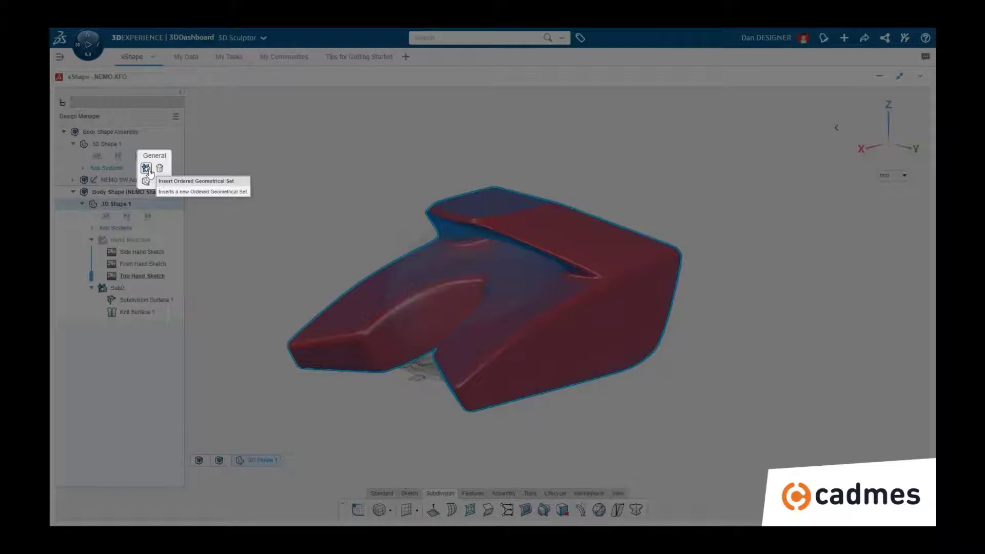
Step: Insert an ordered geometrical set named 'Reference Sketches' and hide the SubD body
left_click(146, 168)
type("Reference Sketches")
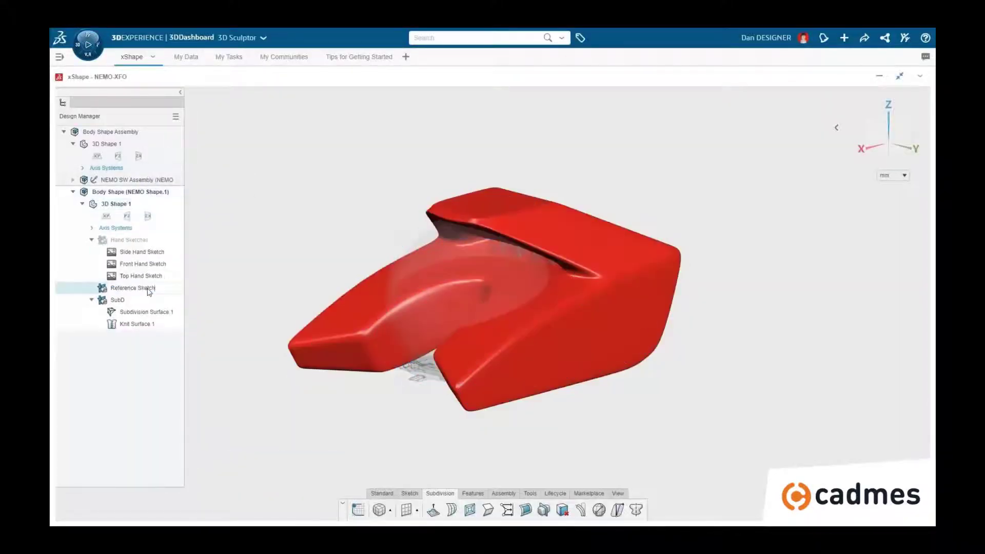
key("Return")
left_click(129, 301)
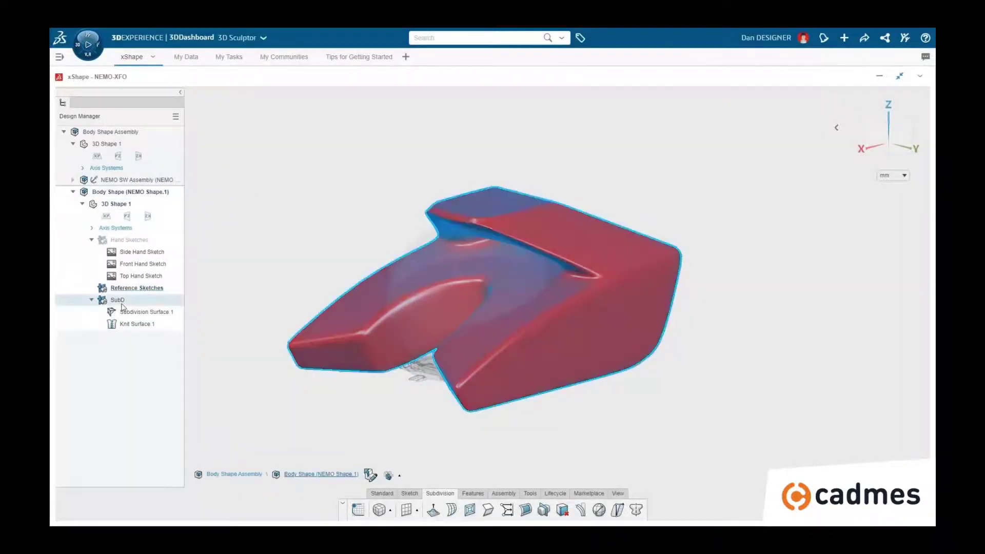
left_click(156, 268)
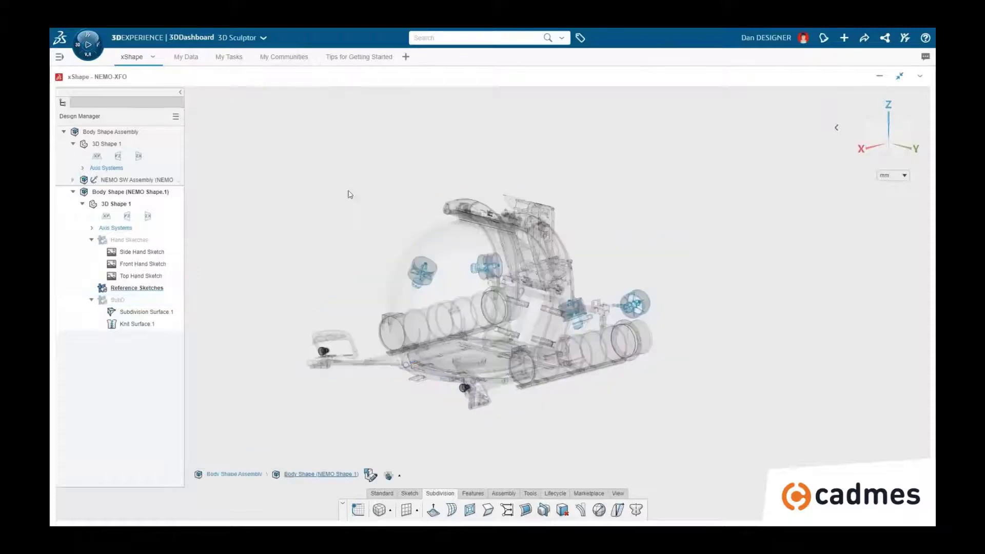
Step: Create Sketch.1 on the hatch ring by projecting its flange edges
scroll(473, 218, "up", 3)
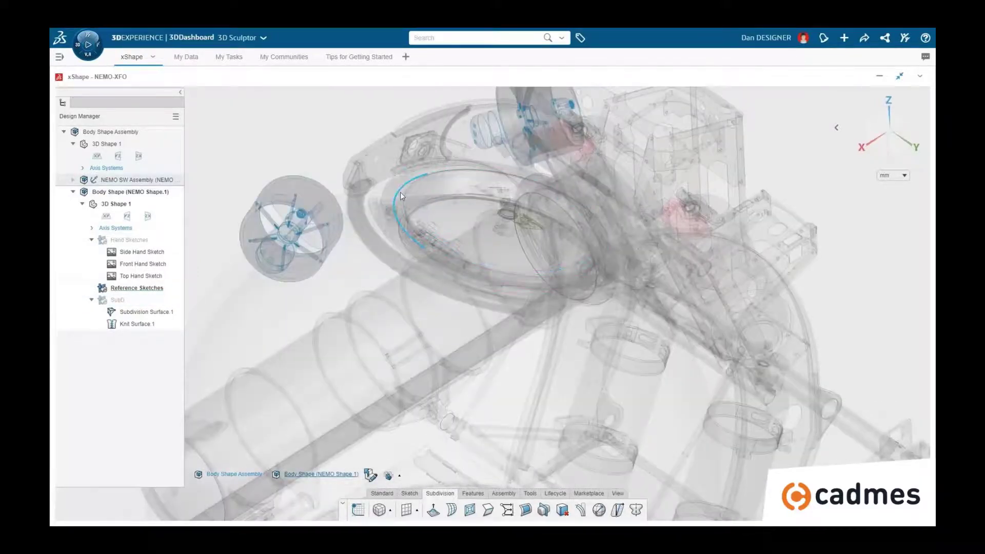
left_click(400, 195)
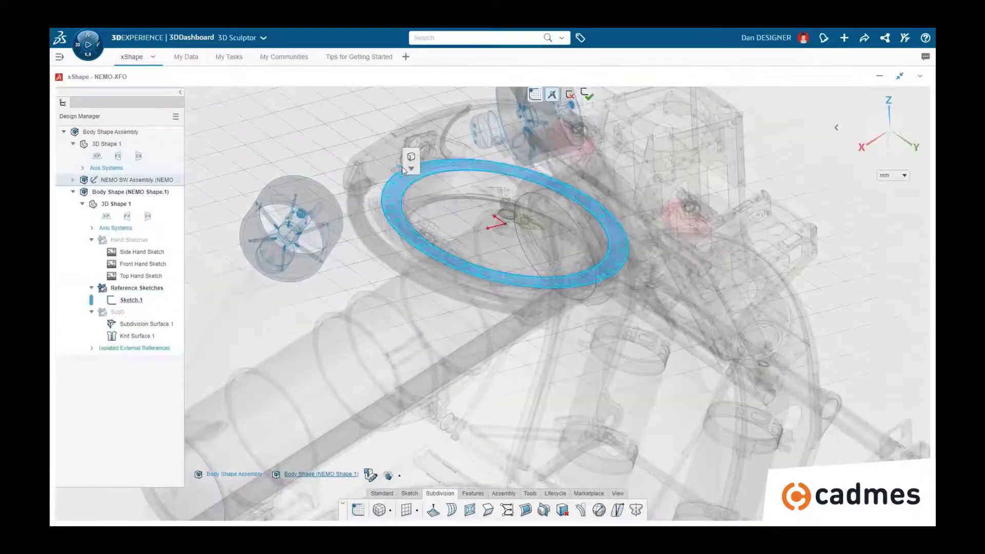
left_click(411, 158)
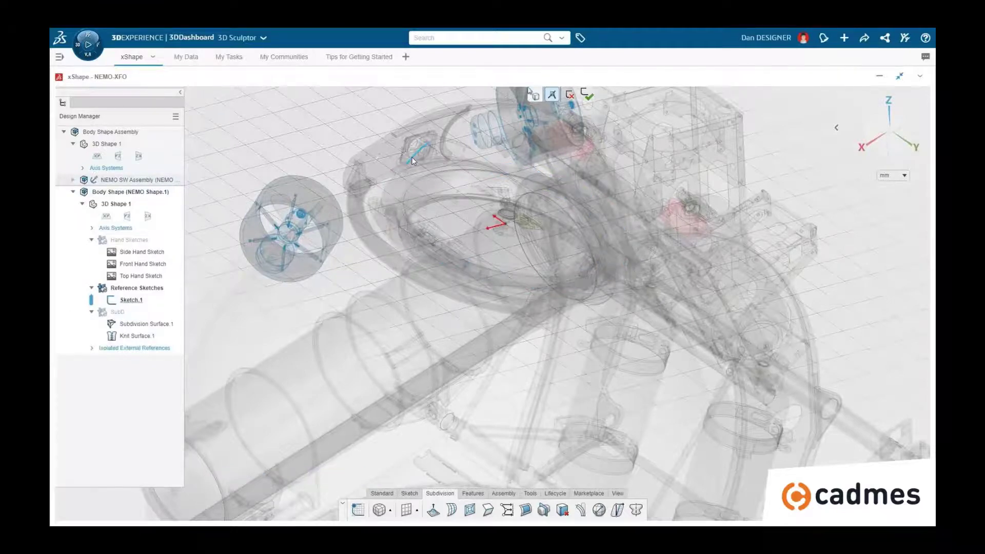
left_click(412, 161)
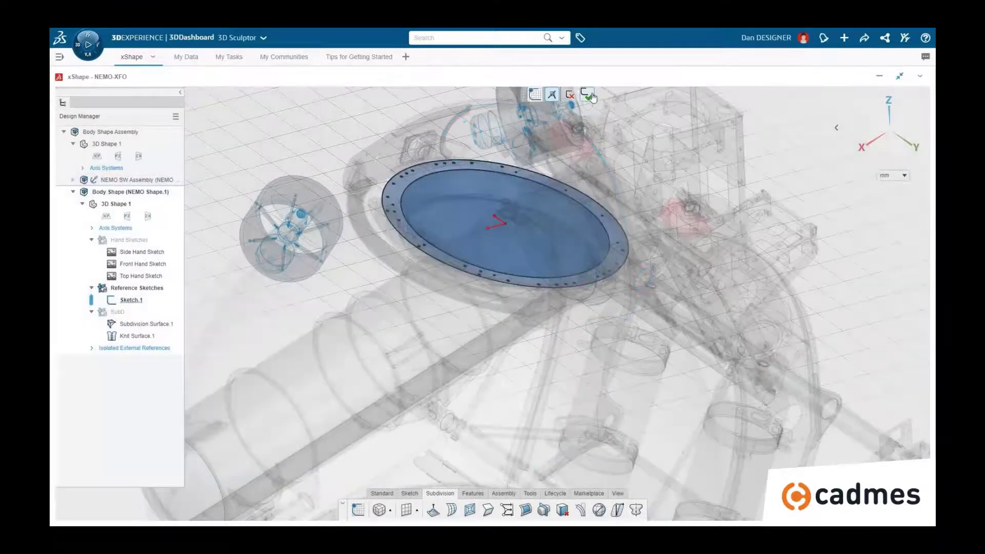
left_click(591, 97)
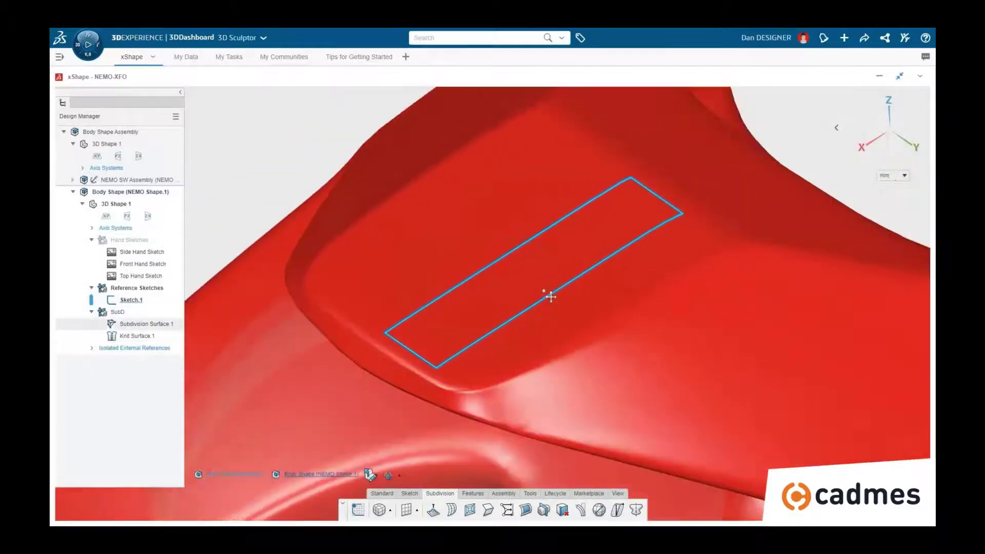
Step: Edit the SubD surface and subdivide the two selected top faces
double_click(539, 310)
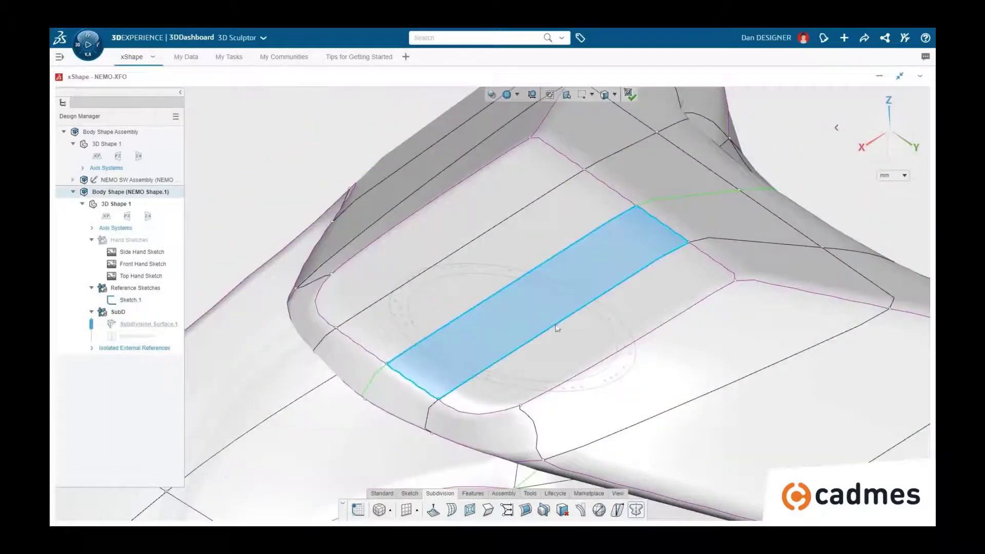
left_click(559, 331, "ctrl")
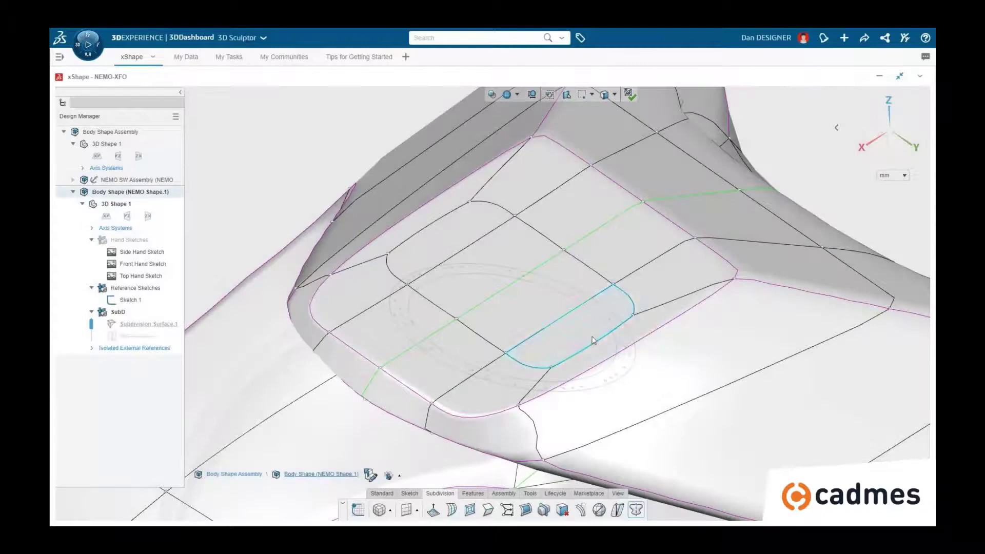
left_click(595, 336)
Step: Round the face block over the hatch and fit its loop edges to the Sketch.1 outline
left_click(468, 245, "shift")
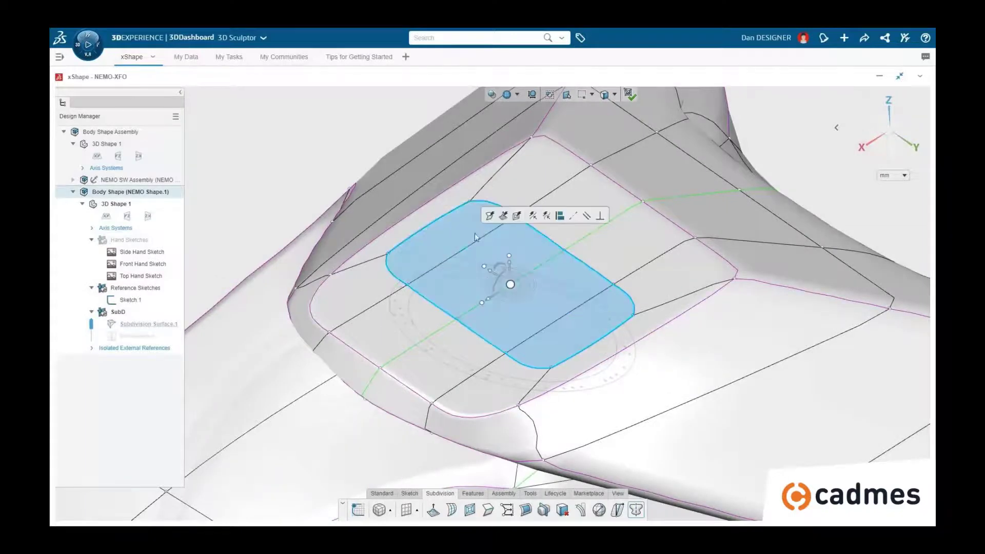
left_click(490, 218)
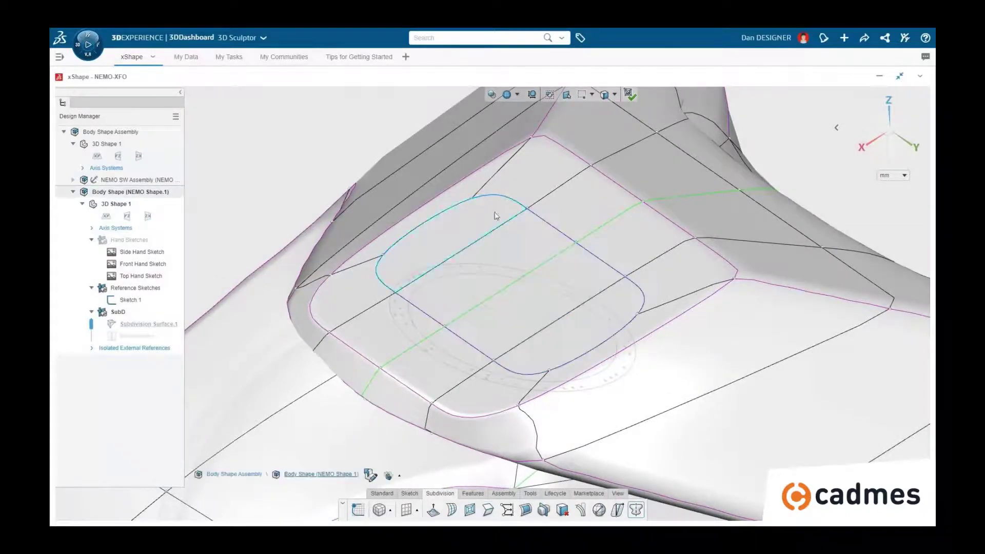
left_click(516, 205)
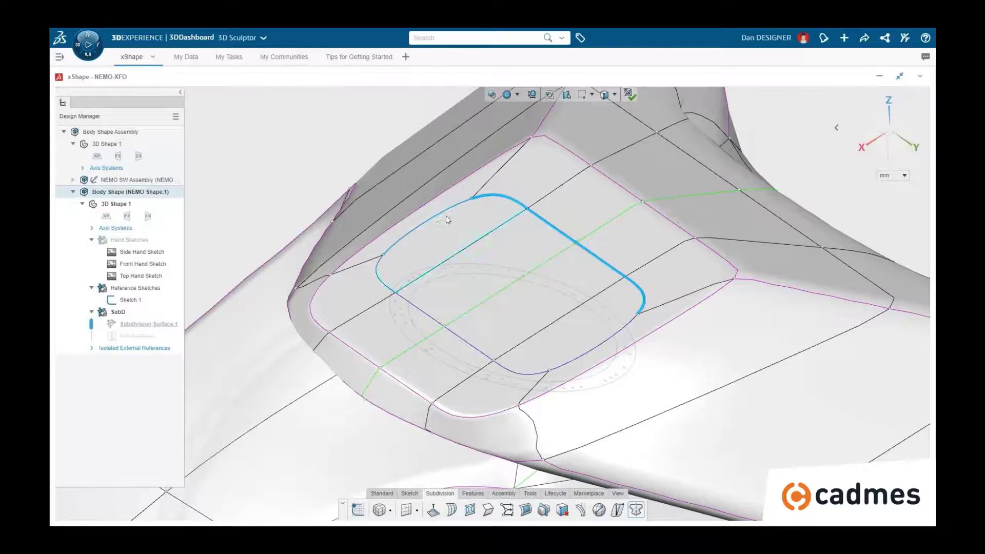
left_click(420, 312, "shift")
left_click(544, 276, "shift")
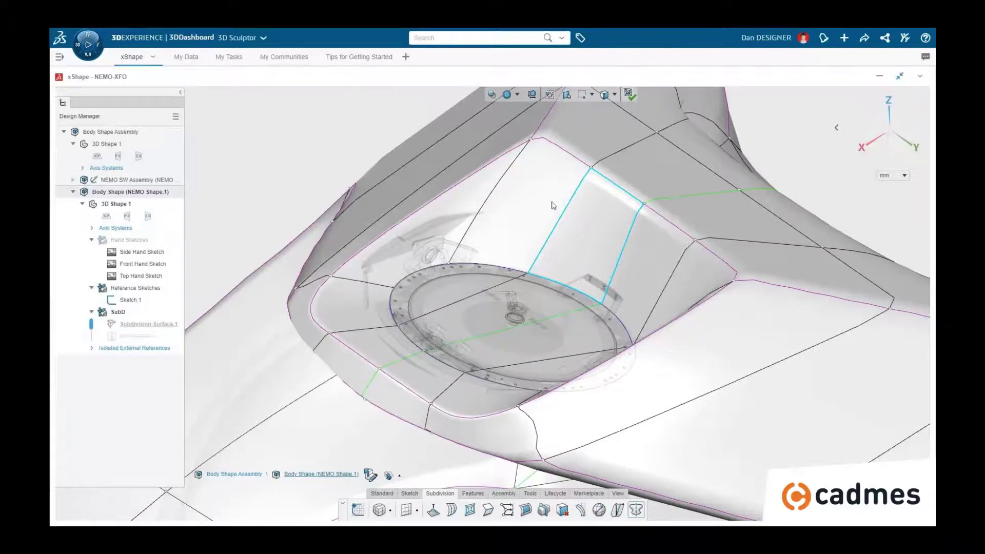
left_click(517, 94)
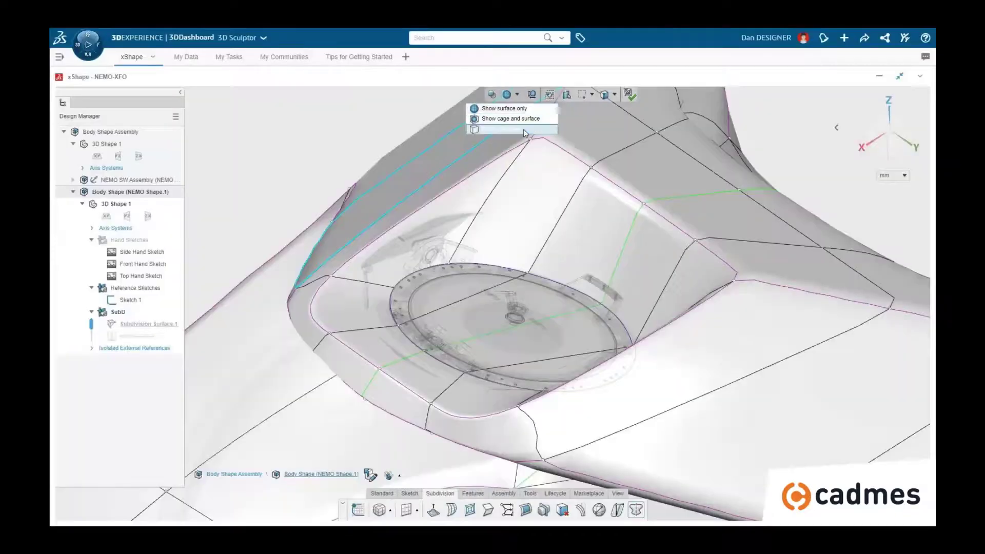
Step: In cage-only display, align two vertices on the hatch opening rim with each other
left_click(523, 129)
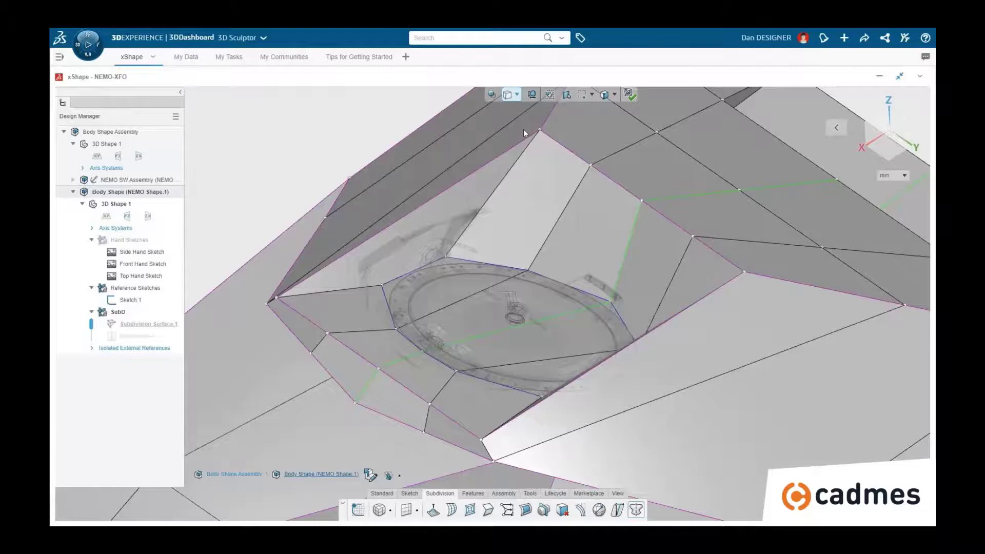
middle_click_drag(445, 342, 496, 254)
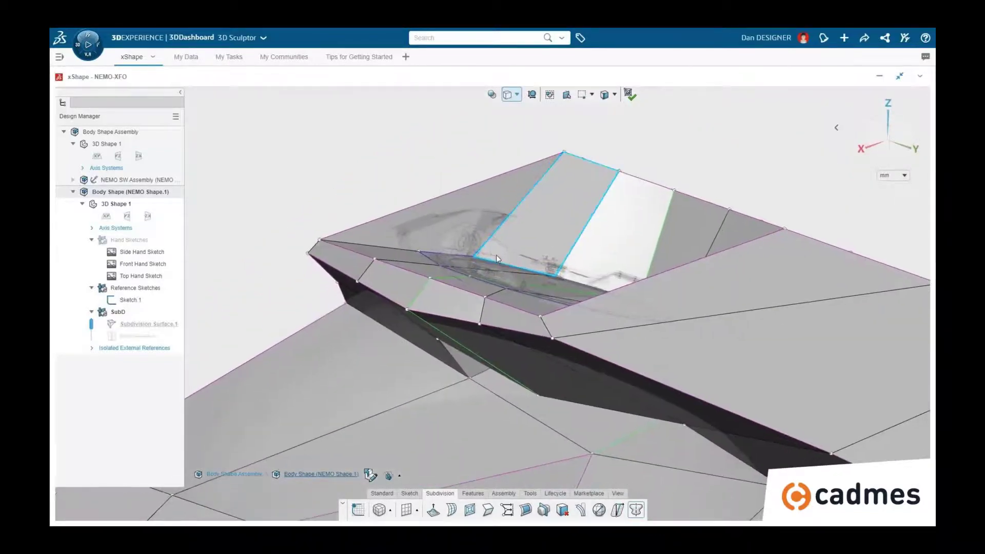
left_click(553, 339)
left_click(480, 328)
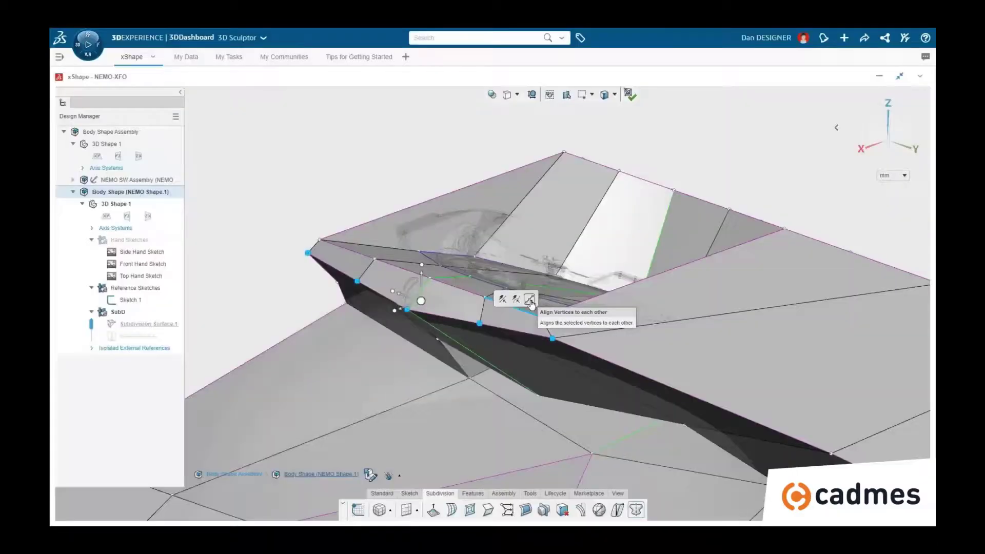
left_click(529, 300)
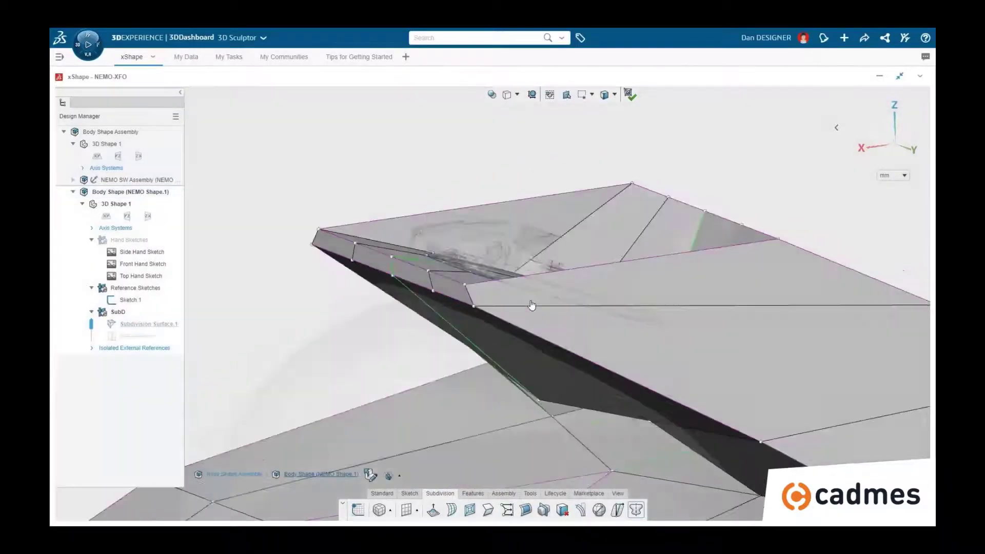
Step: Slide the front corner vertex of the opening outward to the left
middle_click_drag(531, 304, 395, 198)
left_click(395, 198)
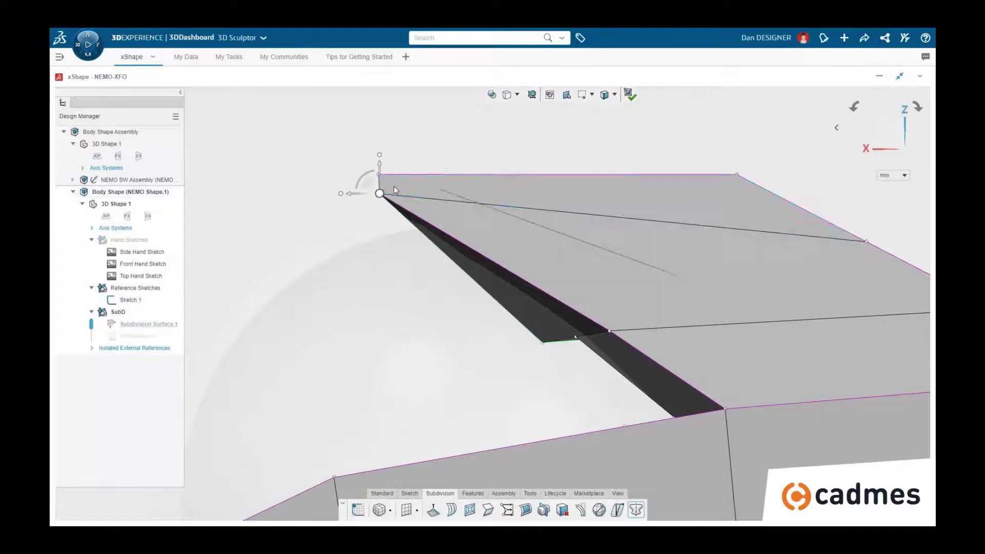
left_click_drag(393, 186, 428, 252)
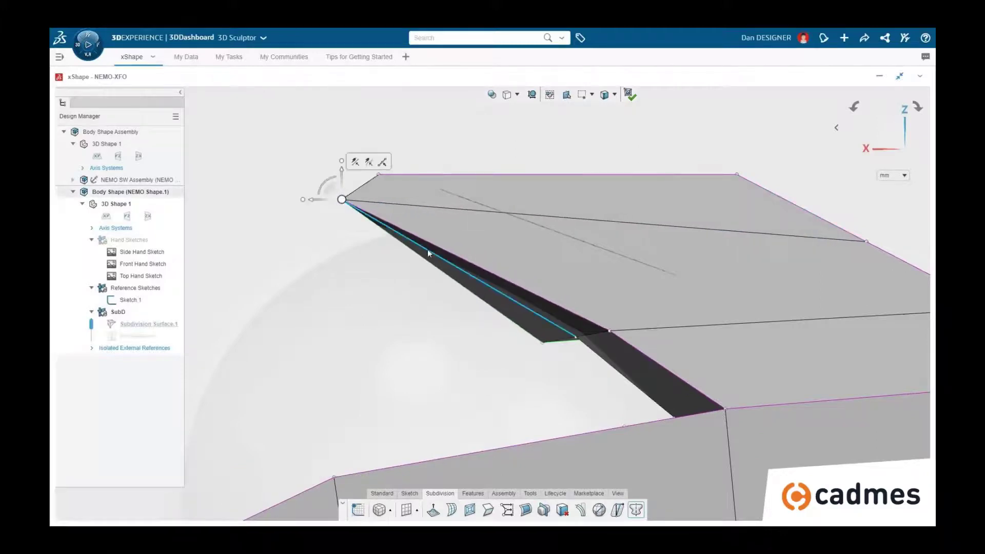
Step: Align the faces beside the corner along the opening coincident
left_click(626, 361)
mouse_move(608, 371)
middle_mouse_down()
mouse_move(589, 374)
mouse_move(624, 373)
mouse_move(513, 318)
middle_mouse_up()
left_click(405, 269)
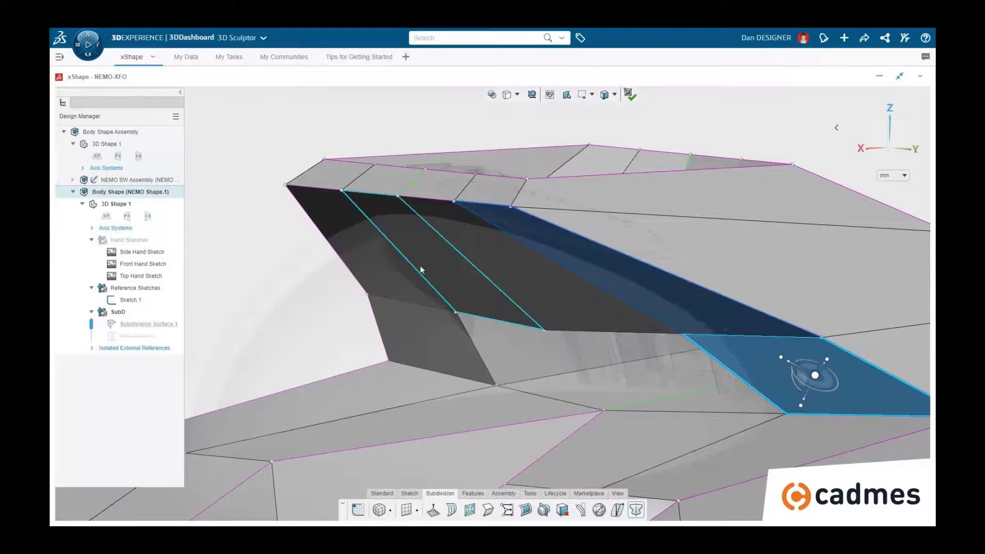
left_click(422, 316)
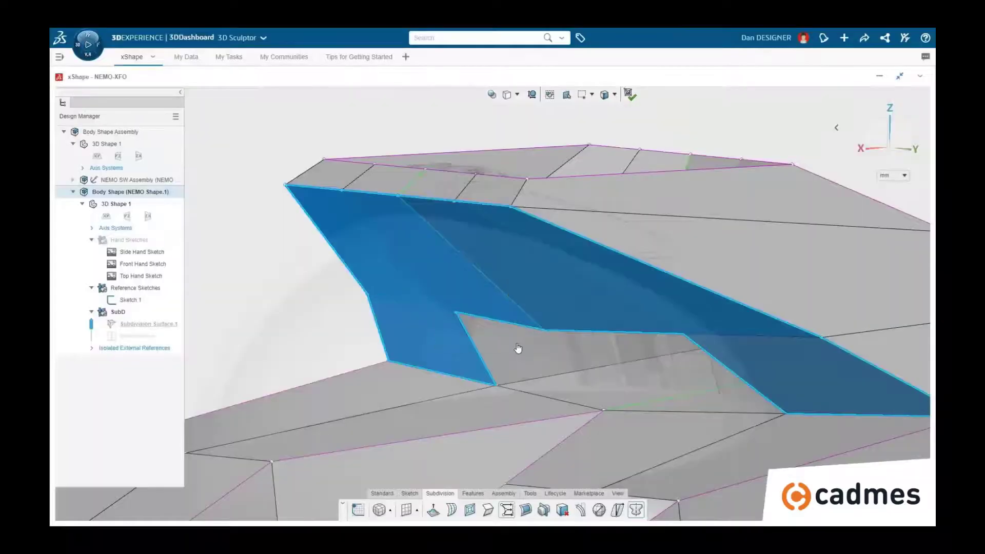
mouse_move(460, 346)
middle_mouse_down()
mouse_move(522, 328)
mouse_move(517, 359)
mouse_move(485, 351)
mouse_move(424, 309)
middle_mouse_up()
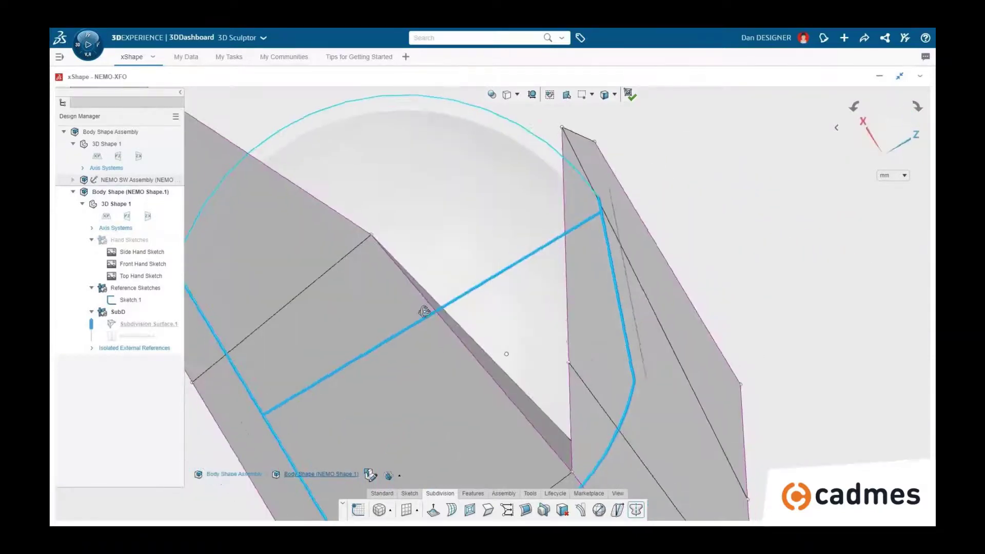
Step: Rotate the front side edge a few degrees around the corner vertex
left_click(550, 485)
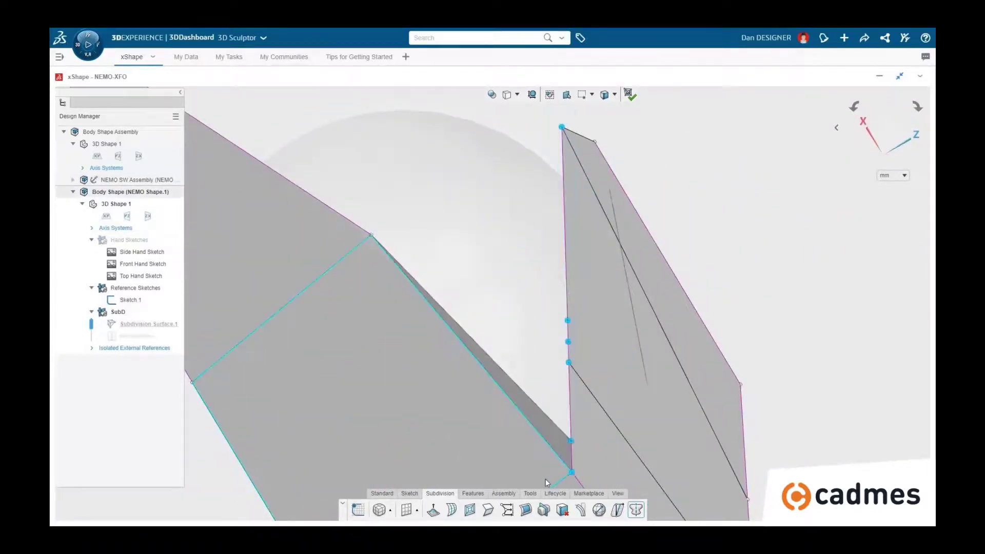
middle_click_drag(546, 478, 536, 244)
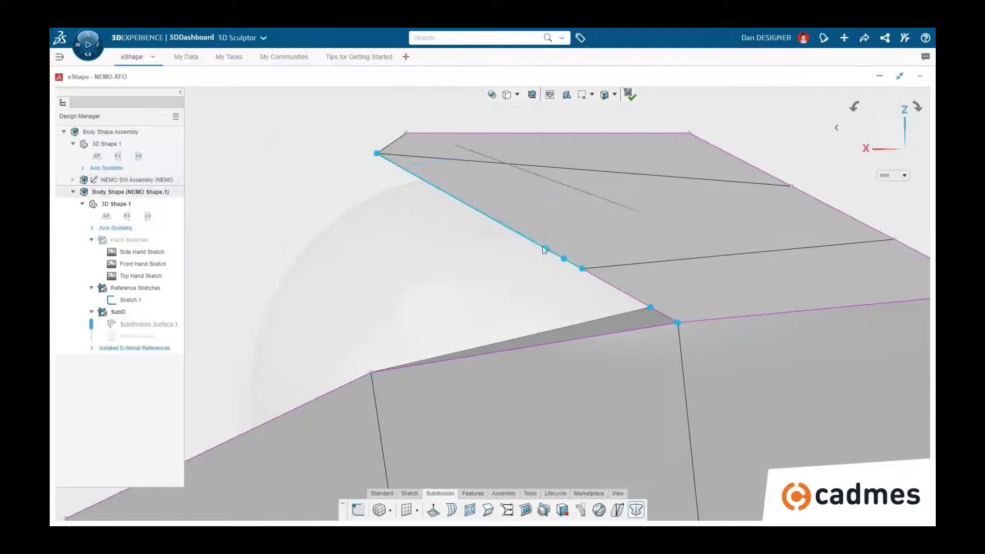
left_click(678, 323)
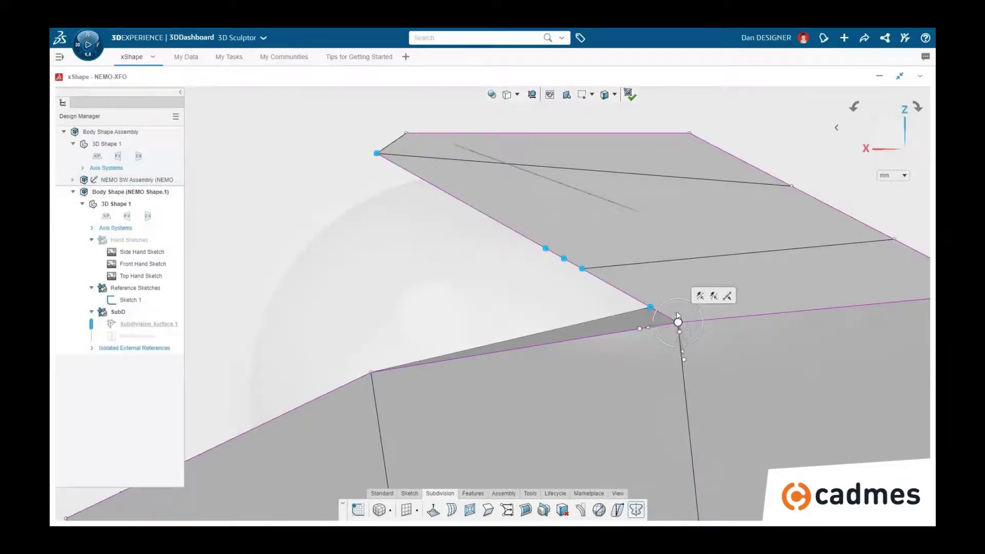
left_click_drag(676, 305, 674, 282)
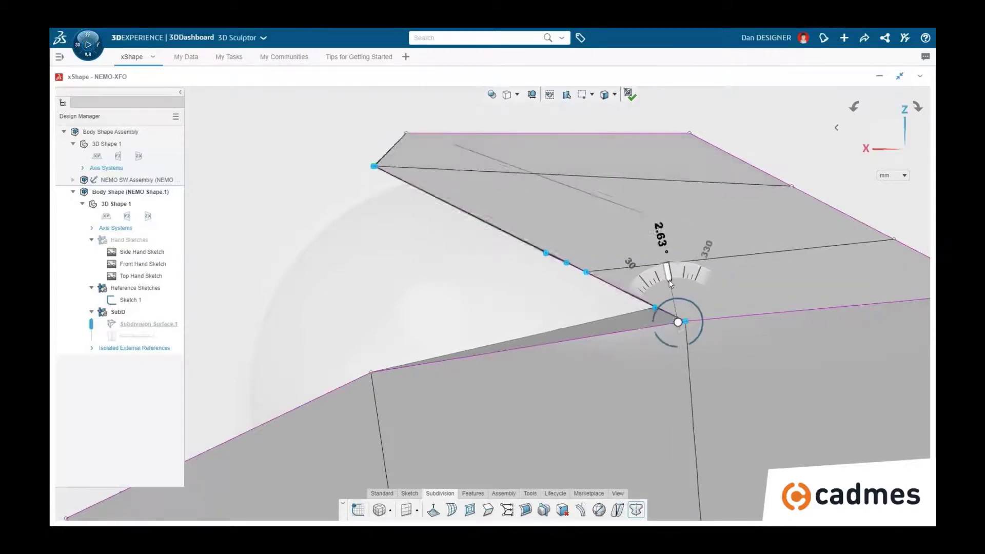
left_click_drag(672, 279, 672, 285)
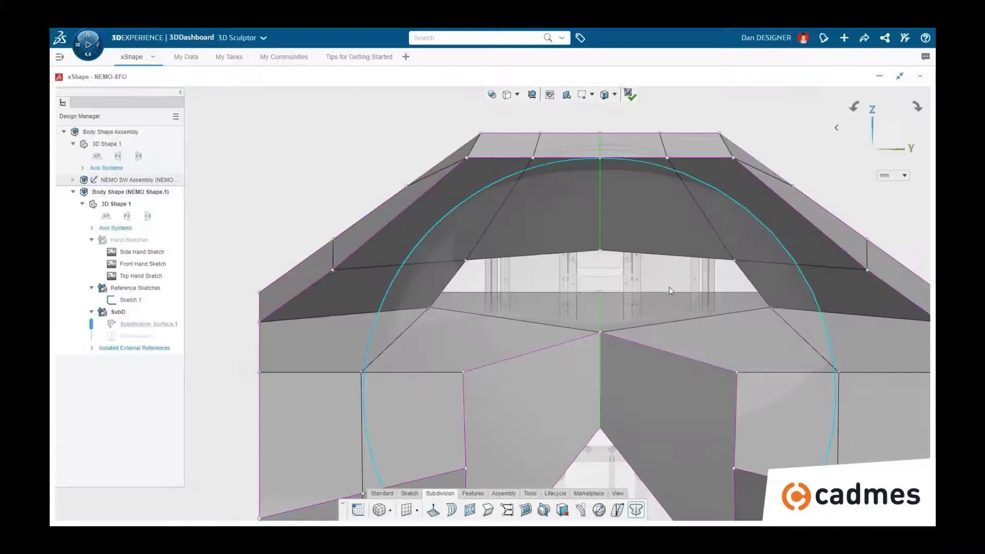
Step: Pull the top-right rim vertex down to reshape the rim
left_click(696, 173)
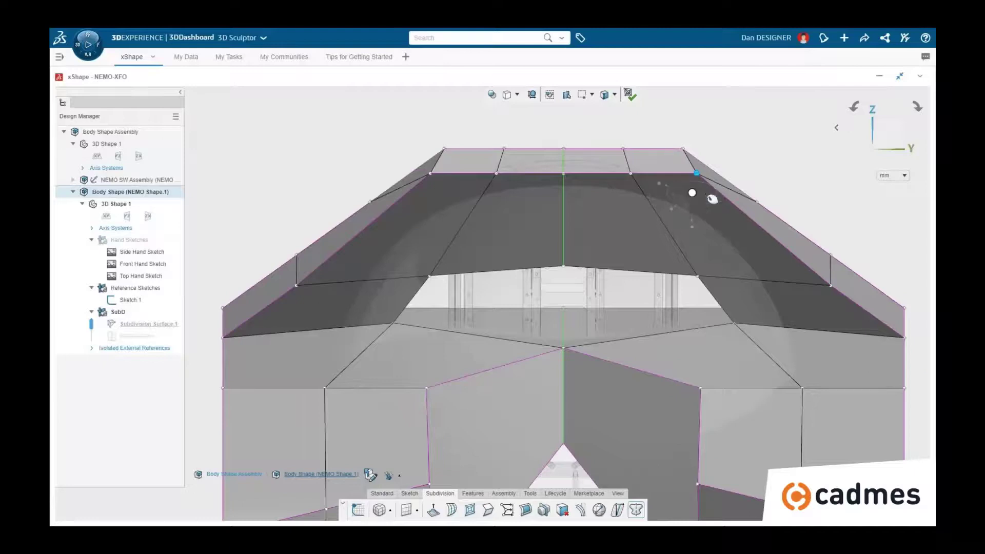
left_click_drag(699, 199, 710, 215)
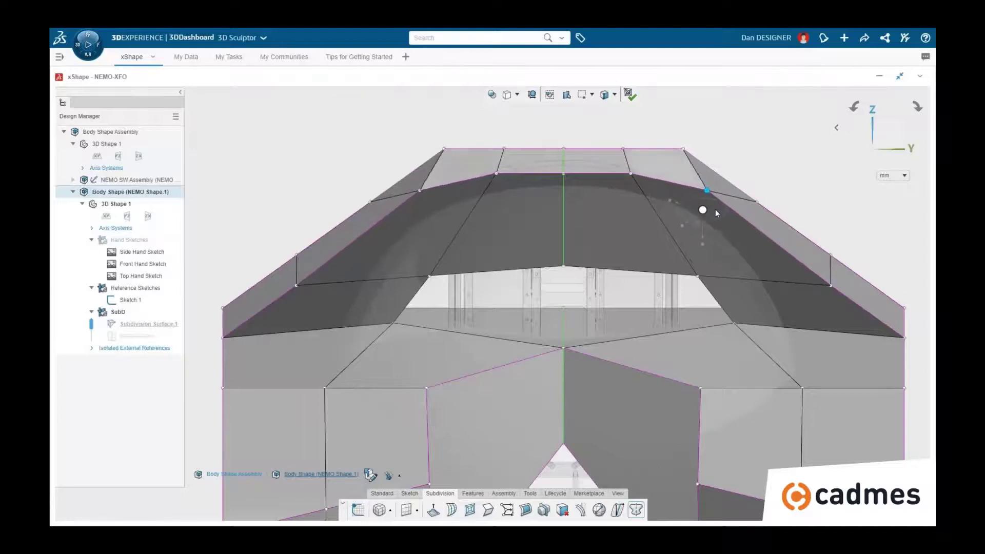
left_click(765, 174)
Step: In surface-only display, nudge the front-left nose edge to reshape the front
left_click(517, 95)
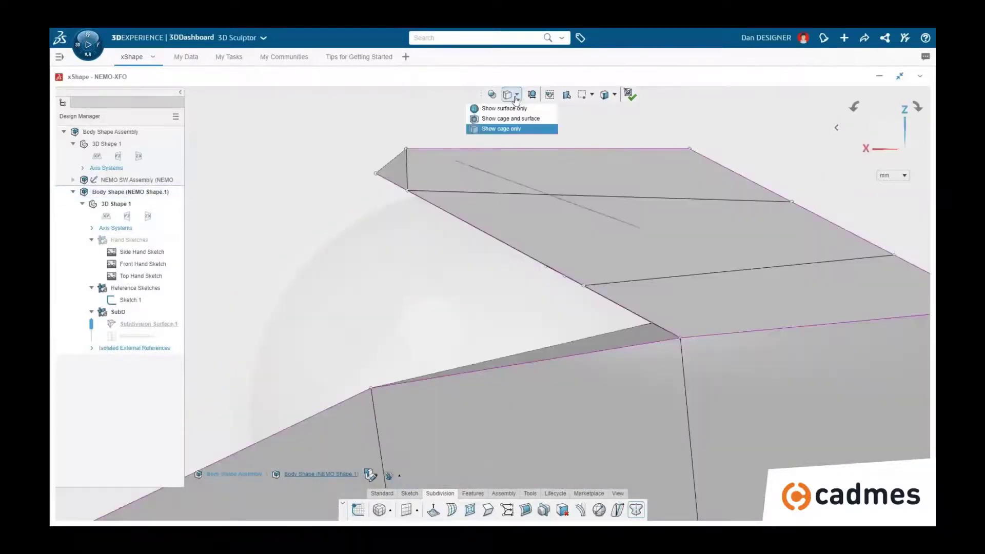
left_click(518, 108)
left_click(395, 165)
mouse_move(395, 164)
middle_mouse_down()
mouse_move(447, 198)
mouse_move(678, 159)
mouse_move(369, 215)
middle_mouse_up()
left_click(677, 156)
left_click(362, 287)
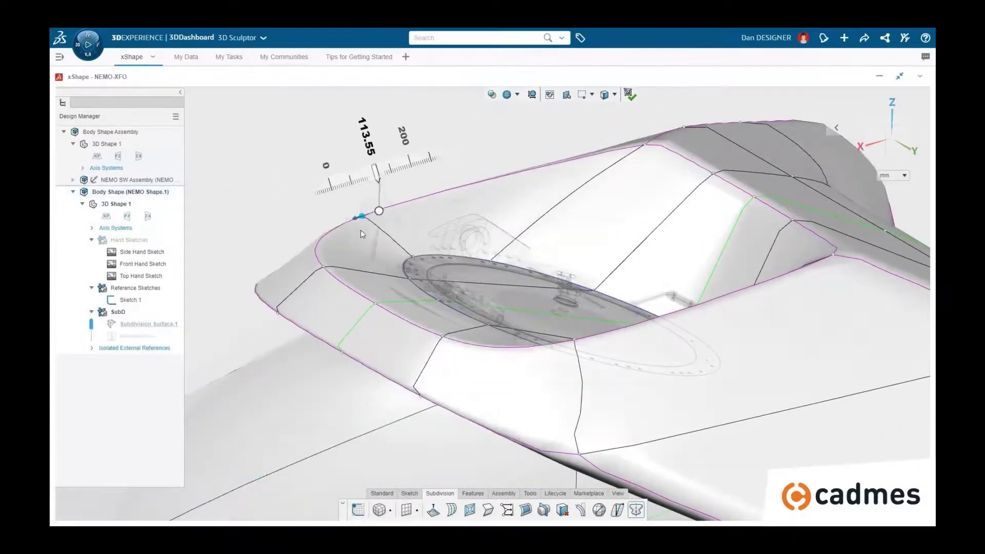
left_click_drag(334, 295, 343, 293)
key("ctrl+1")
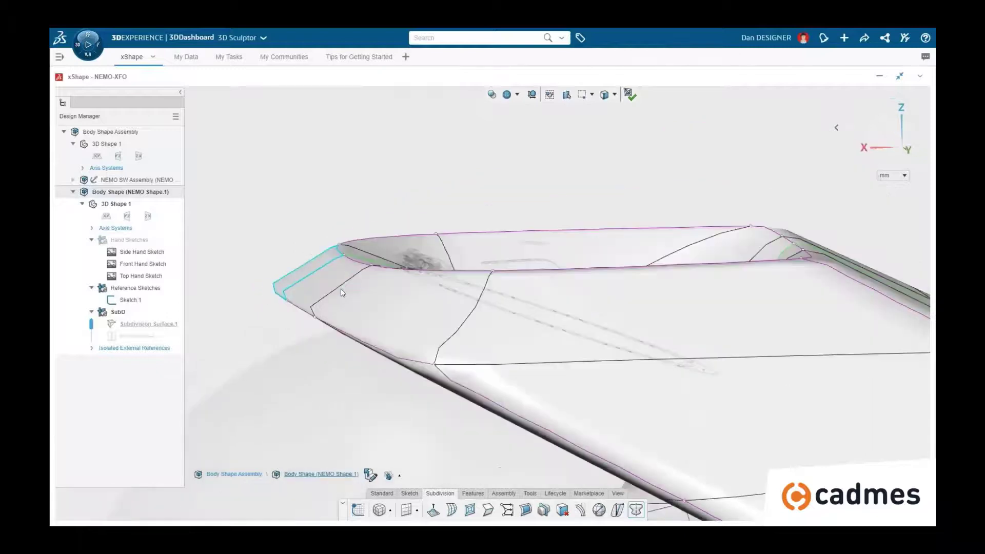
Step: Apply the sculpt edits and add two Ordered Geometrical Sets to the 3D Shape 1 body
left_click(630, 96)
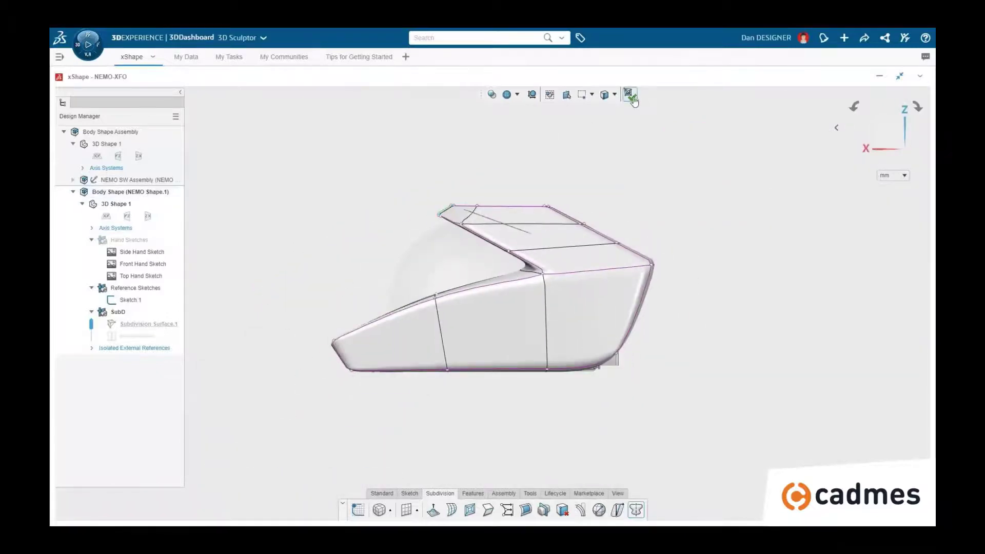
left_click(117, 204)
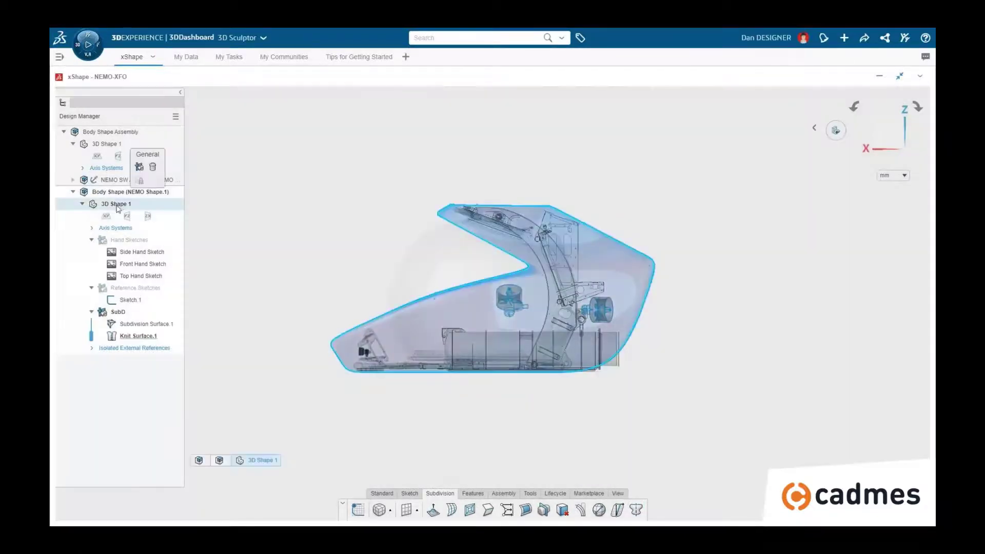
left_click(140, 170)
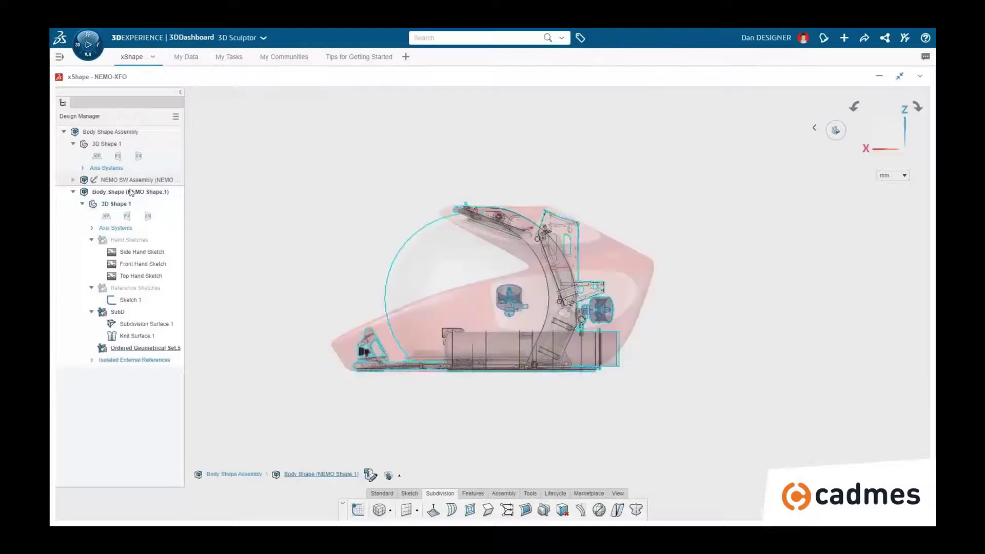
left_click(126, 205)
left_click(148, 169)
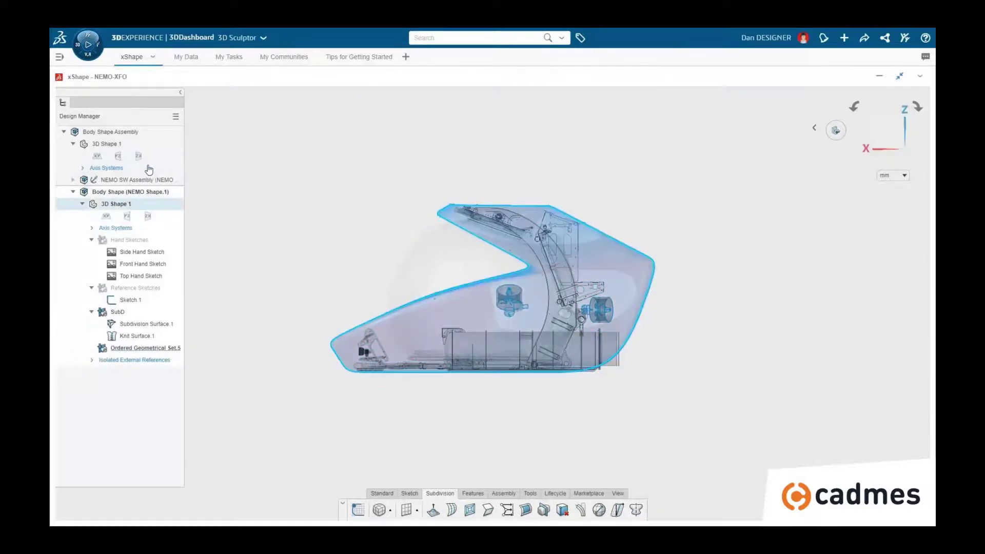
Step: Rename the new sets Vert Thruster and Horz Thruster
double_click(146, 348)
type("Vert Thruster")
key("Return")
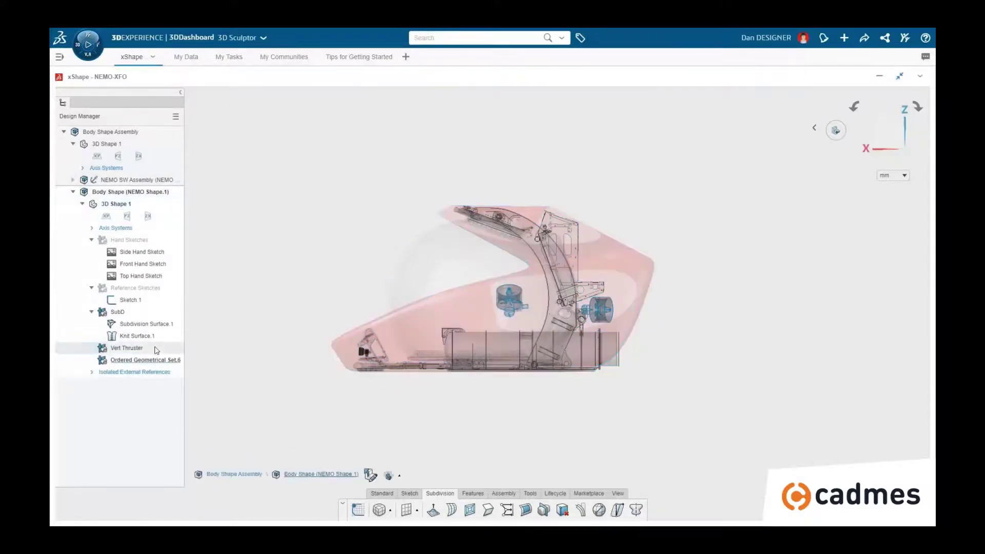
type("Horz Thruster")
key("Return")
left_click(390, 511)
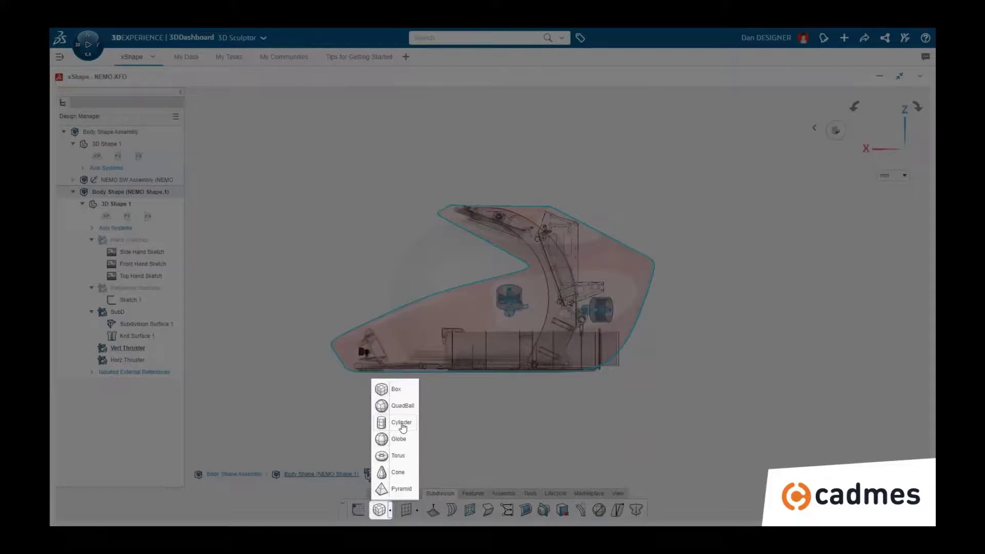
Step: Insert a cylinder primitive and move and shrink its cage onto the vertical thruster
left_click(402, 422)
left_click(404, 201)
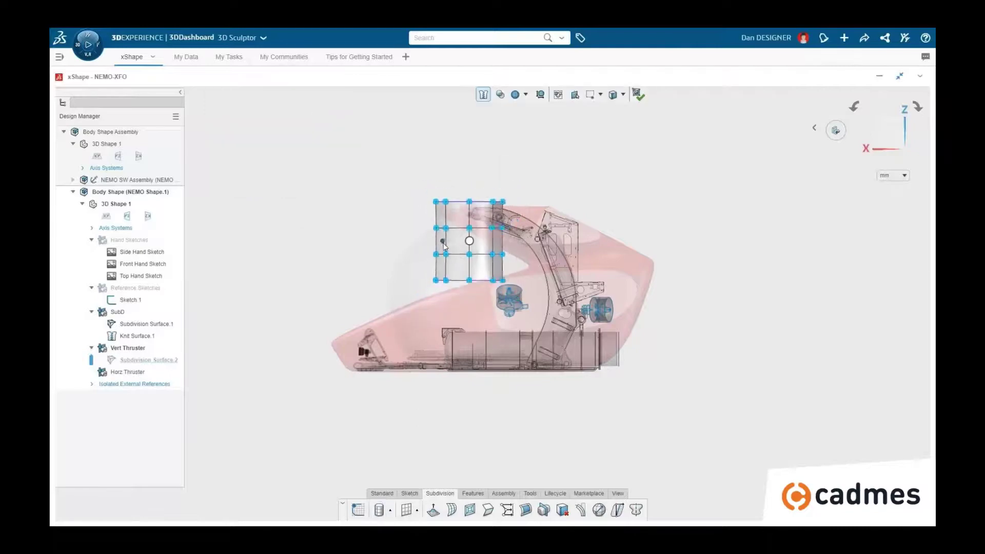
mouse_move(445, 246)
left_mouse_down()
mouse_move(509, 296)
mouse_move(543, 404)
left_mouse_up()
scroll(509, 295, "up", 3)
scroll(509, 296, "up", 3)
scroll(508, 297, "up", 2)
scroll(508, 297, "up", 2)
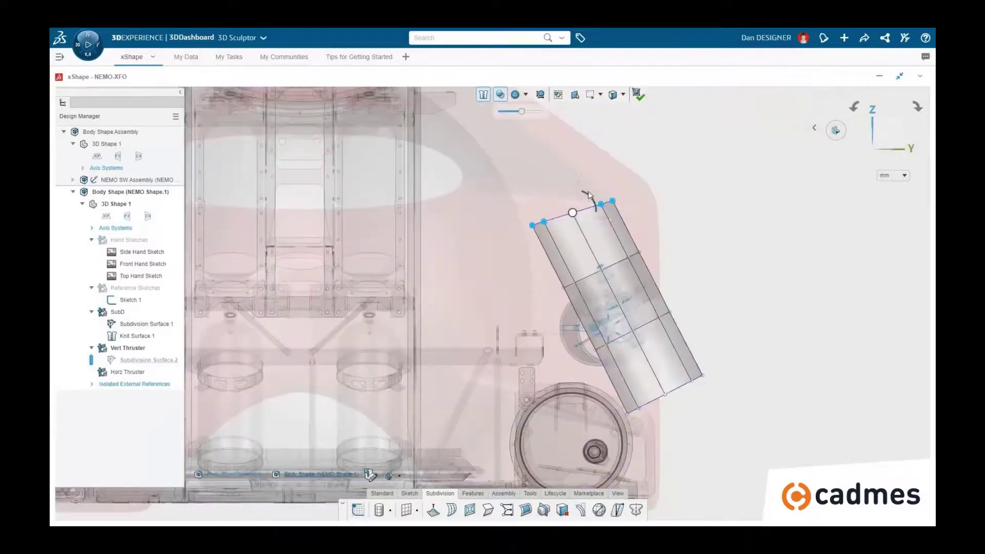
Step: Bend the cylinder cage's middle ring so its lower end swings right, and finish the duct surface
left_click(611, 258)
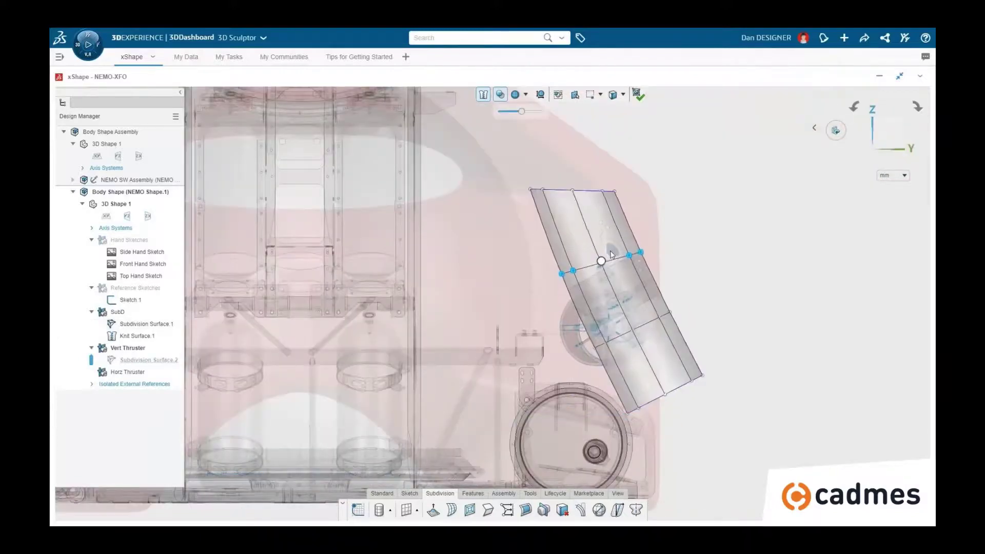
mouse_move(611, 255)
left_mouse_down()
mouse_move(654, 352)
mouse_move(721, 390)
left_mouse_up()
left_click(638, 95)
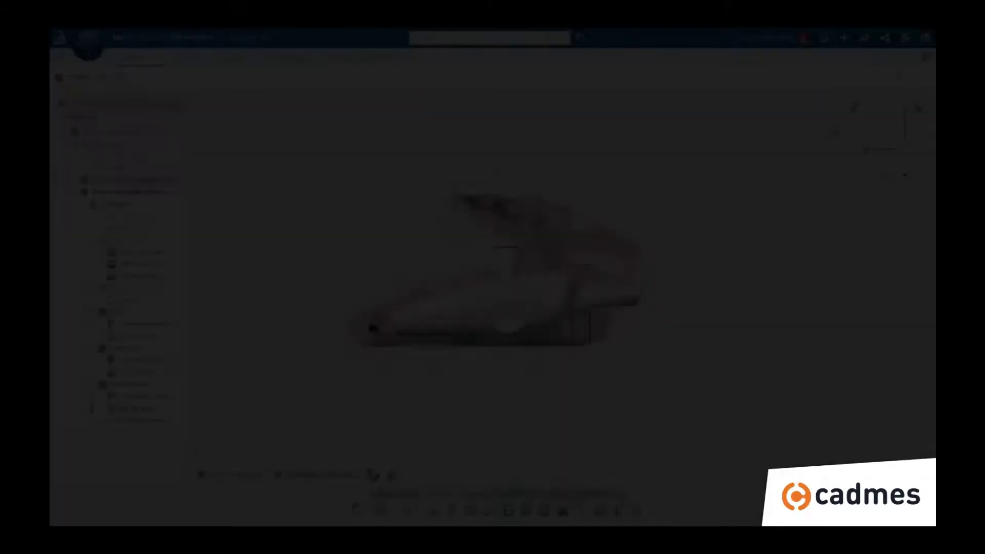
mouse_move(407, 161)
middle_mouse_down()
mouse_move(440, 267)
mouse_move(432, 192)
middle_mouse_up()
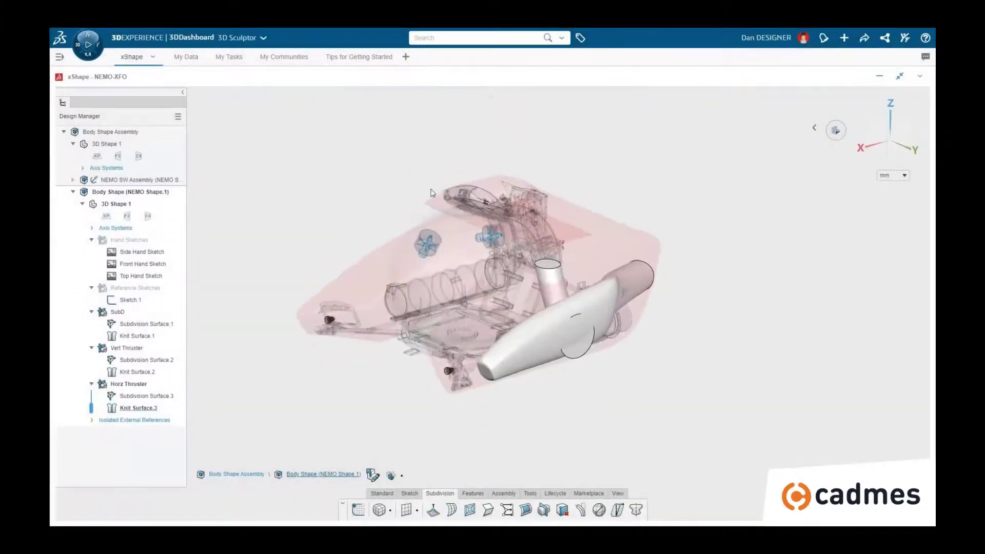
Step: Create a subtract Combine with Body.1 as target and the thruster ducts as tools
scroll(488, 310, "up", 2)
scroll(488, 309, "up", 2)
scroll(488, 309, "up", 2)
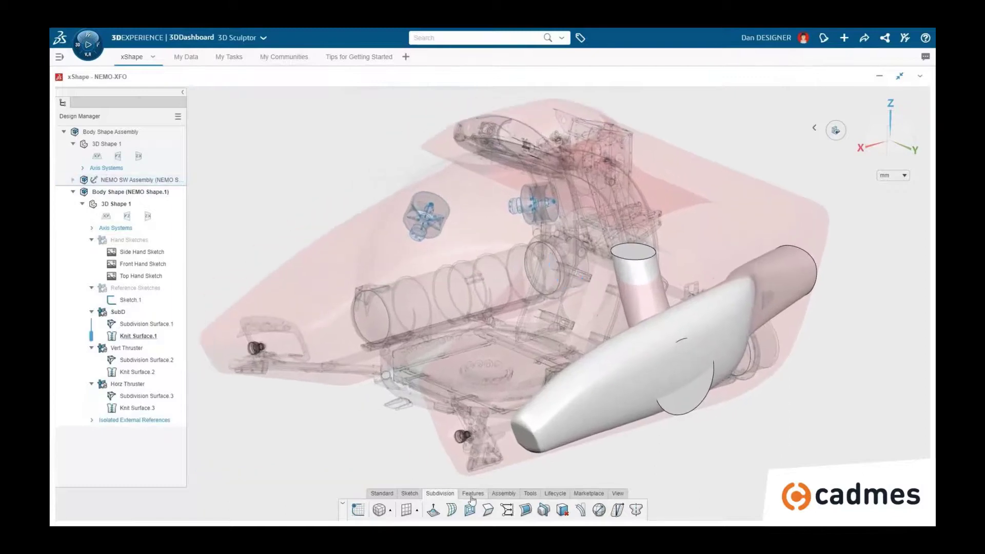
left_click(472, 494)
left_click(461, 512)
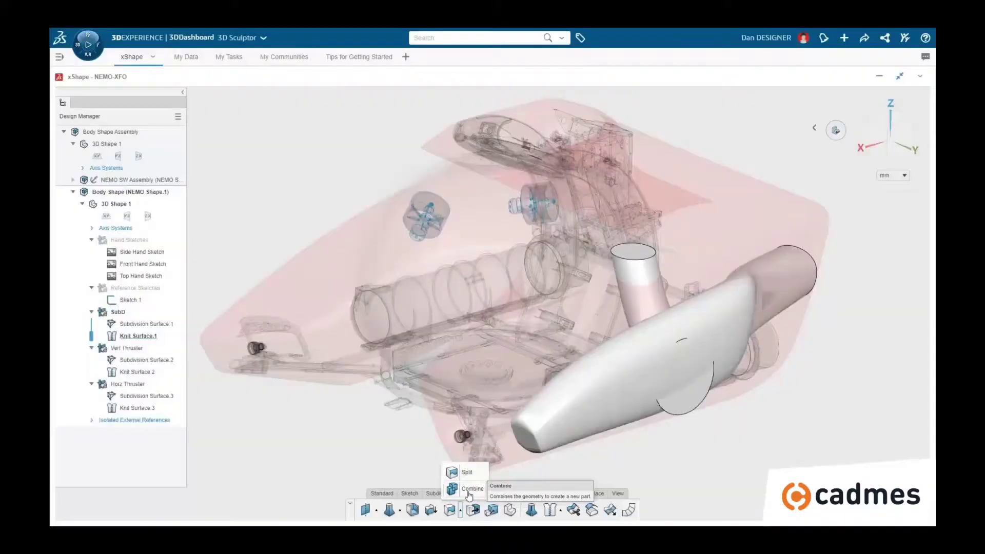
left_click(468, 492)
left_click(275, 143)
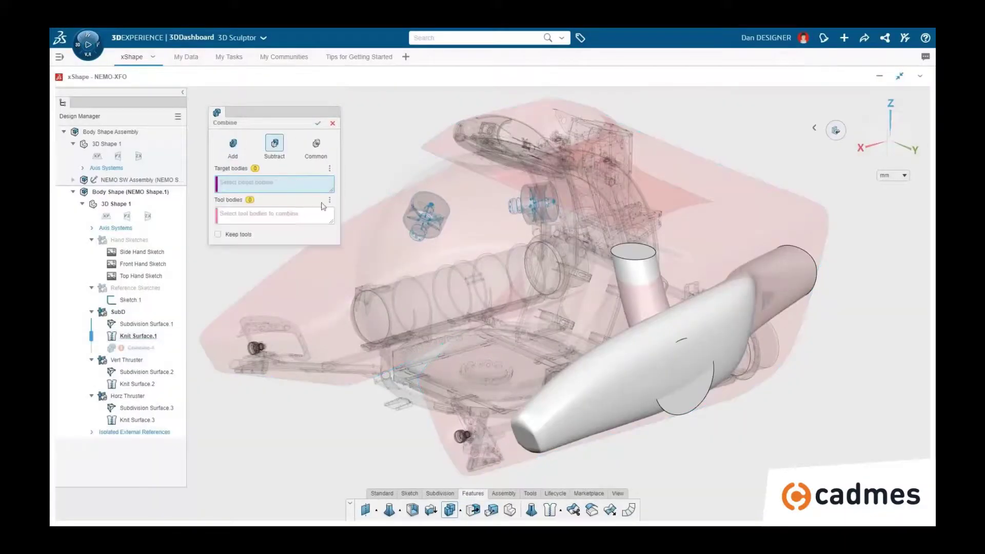
left_click(467, 251)
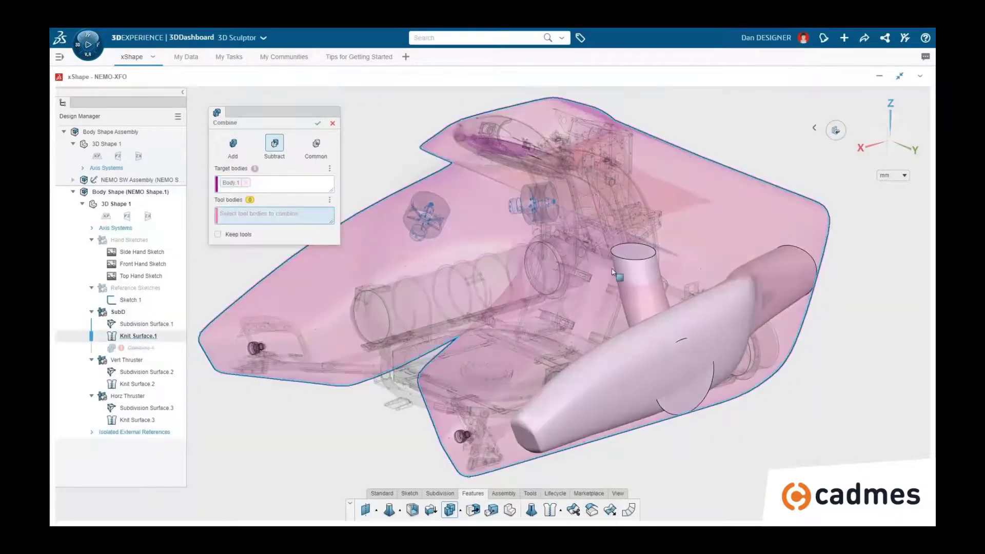
left_click(692, 308)
left_click(317, 123)
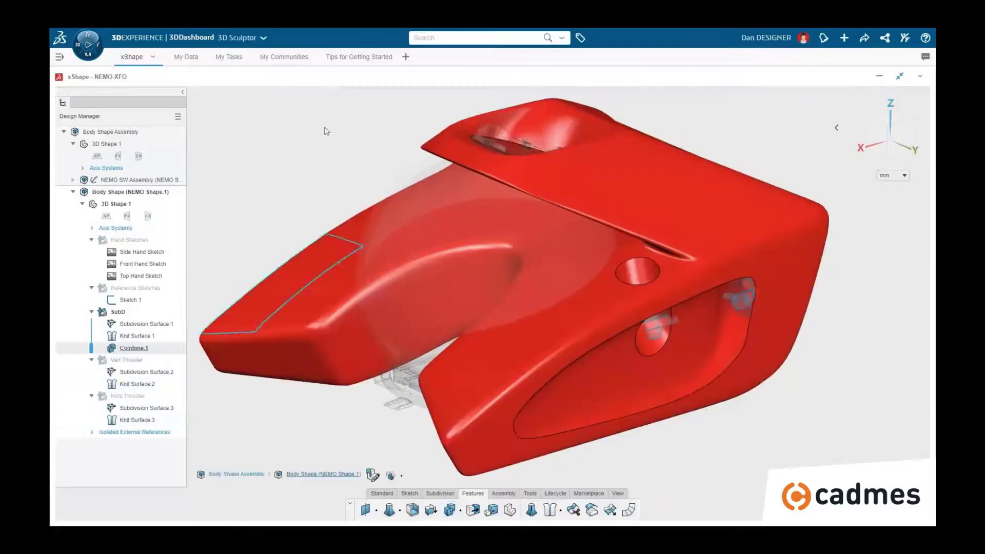
Step: Hide the red SubD shell and show the Vert Thruster and Horz Thruster ducts
mouse_move(705, 406)
middle_mouse_down()
mouse_move(650, 378)
mouse_move(489, 379)
mouse_move(651, 374)
mouse_move(704, 397)
middle_mouse_up()
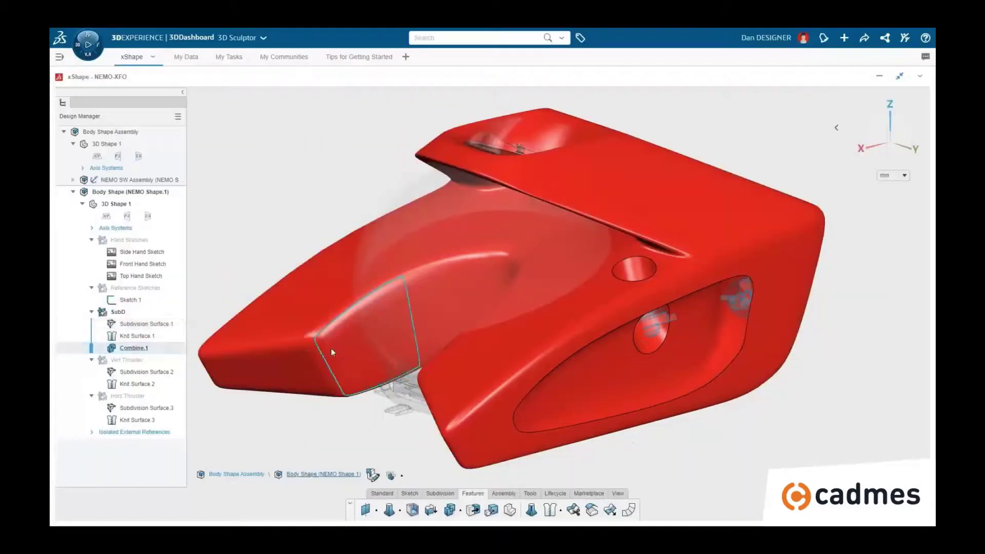
left_click(118, 312)
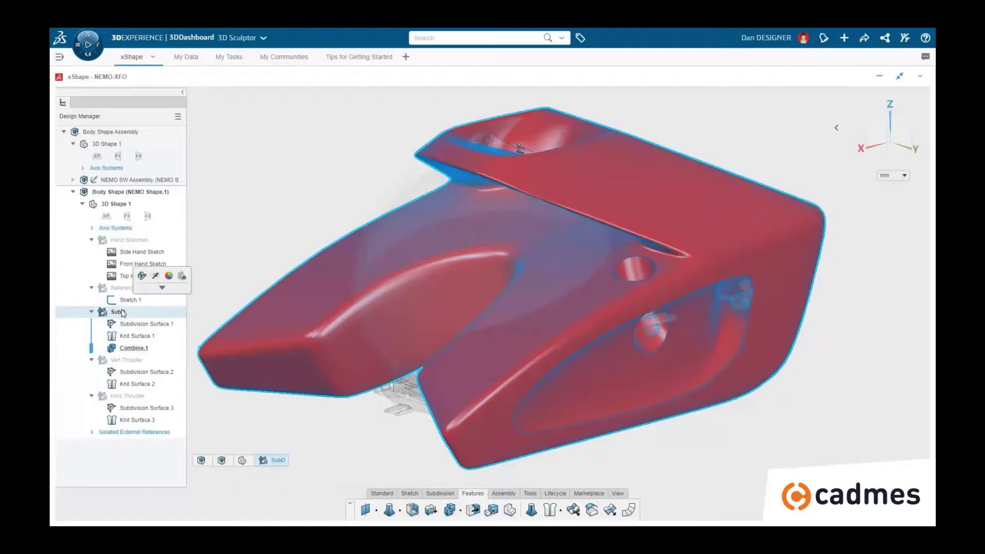
left_click(182, 276)
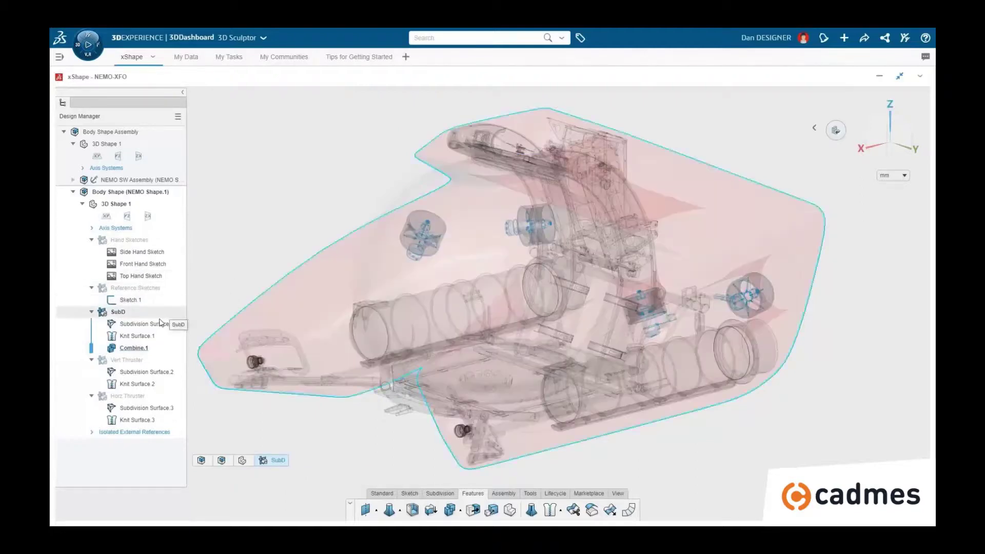
left_click(134, 349)
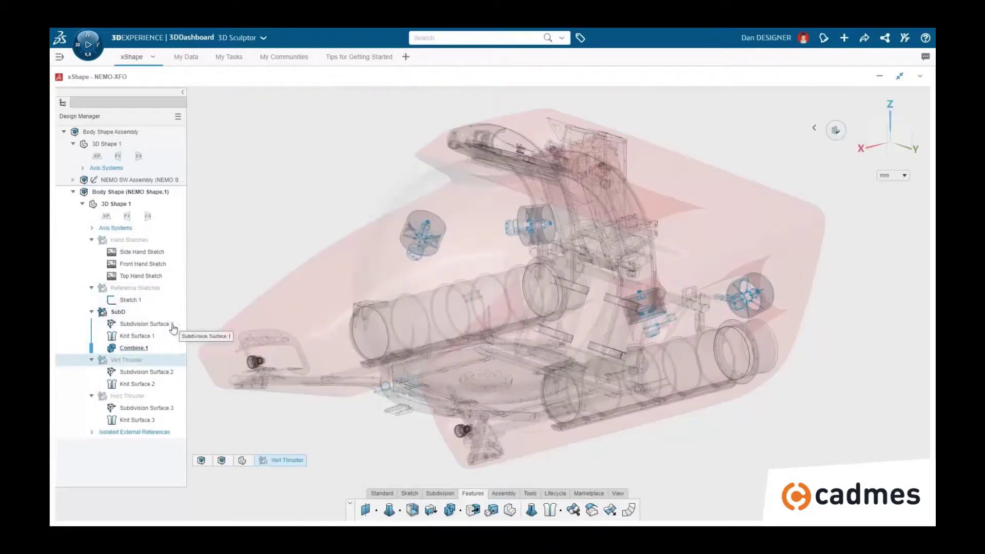
left_click(154, 323)
left_click(127, 396)
left_click(174, 362)
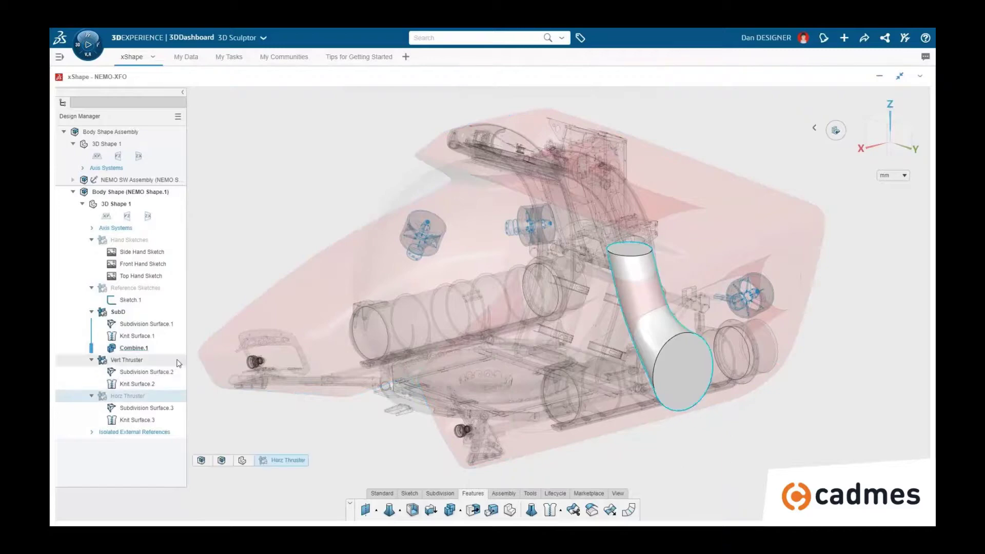
Step: Edit the Horz Thruster duct's cage, then orbit to inspect the shell's side cut-outs
scroll(758, 352, "up", 3)
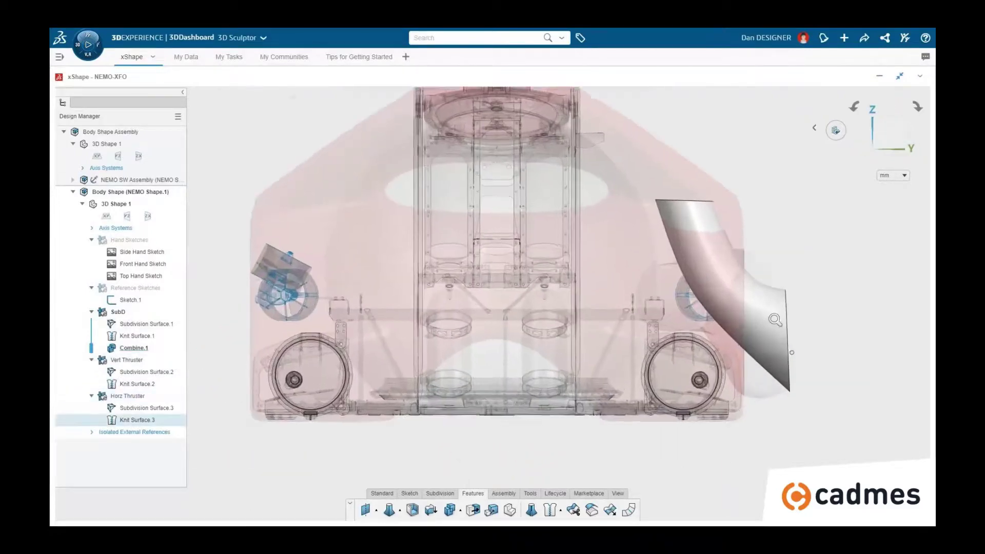
scroll(774, 326, "up", 3)
double_click(789, 291)
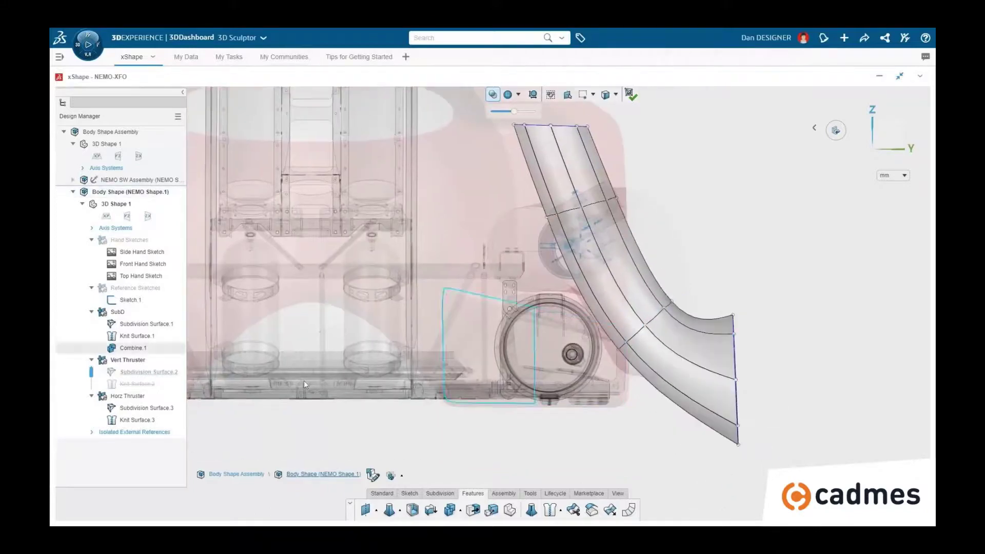
left_click(121, 398)
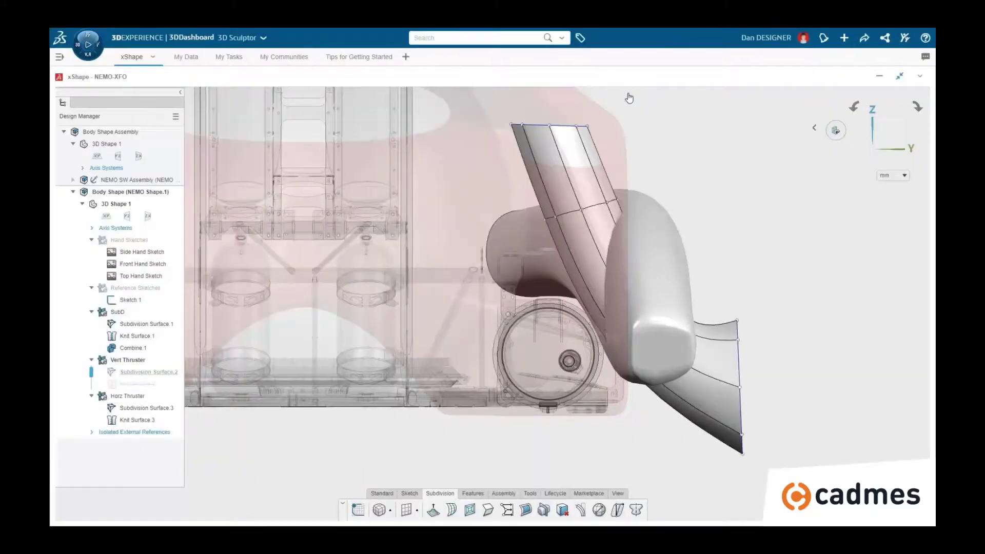
mouse_move(779, 233)
middle_mouse_down()
mouse_move(685, 247)
mouse_move(682, 259)
mouse_move(708, 263)
mouse_move(675, 330)
mouse_move(576, 349)
mouse_move(610, 353)
mouse_move(429, 323)
mouse_move(561, 350)
mouse_move(595, 385)
middle_mouse_up()
Step: Open the Body Shape part and activate its Exploded View1 configuration
left_click(684, 247)
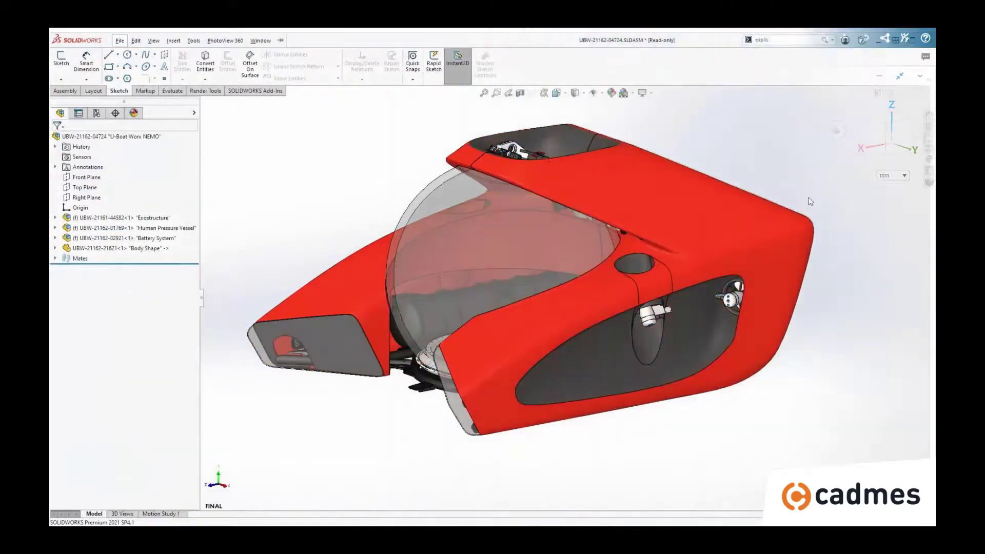
left_click(668, 213)
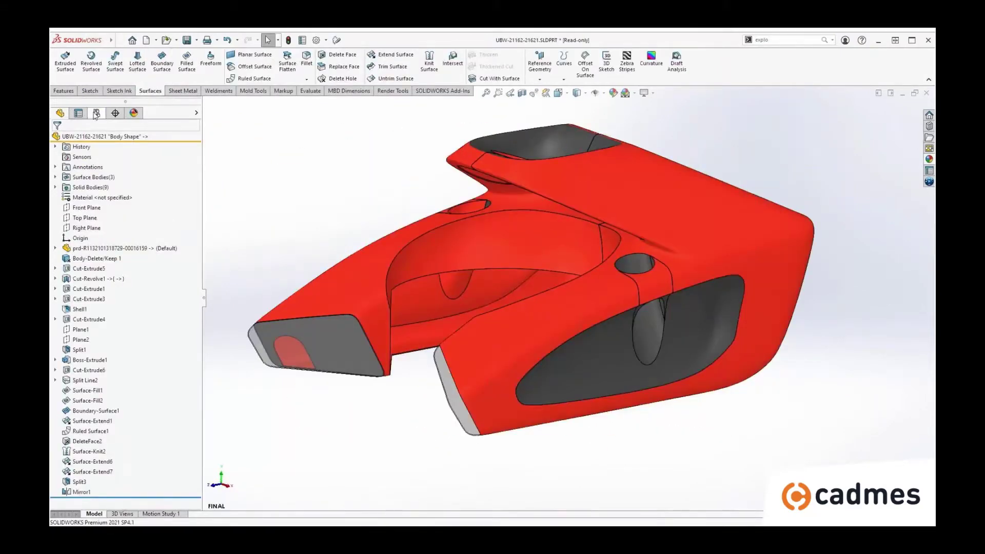
left_click(97, 113)
double_click(113, 164)
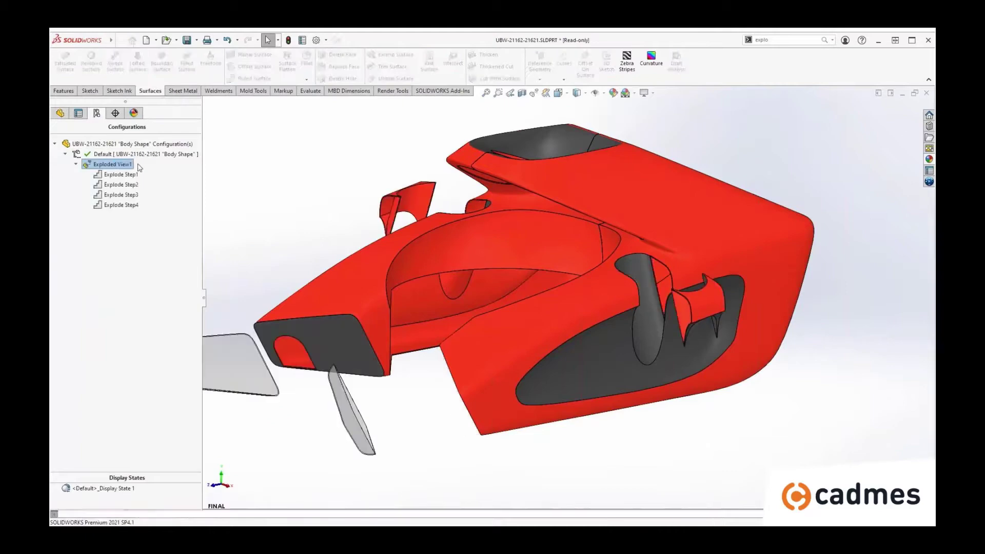
left_click(204, 299)
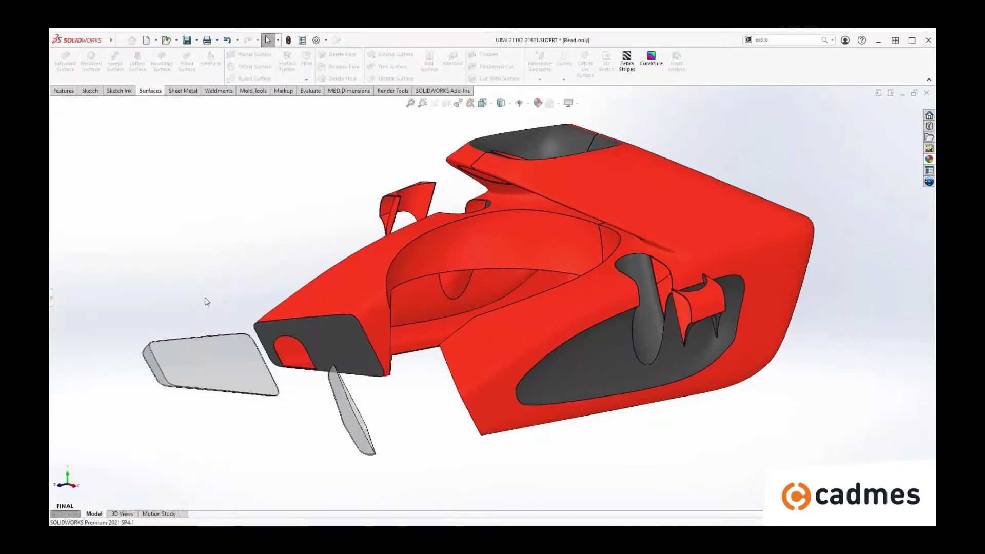